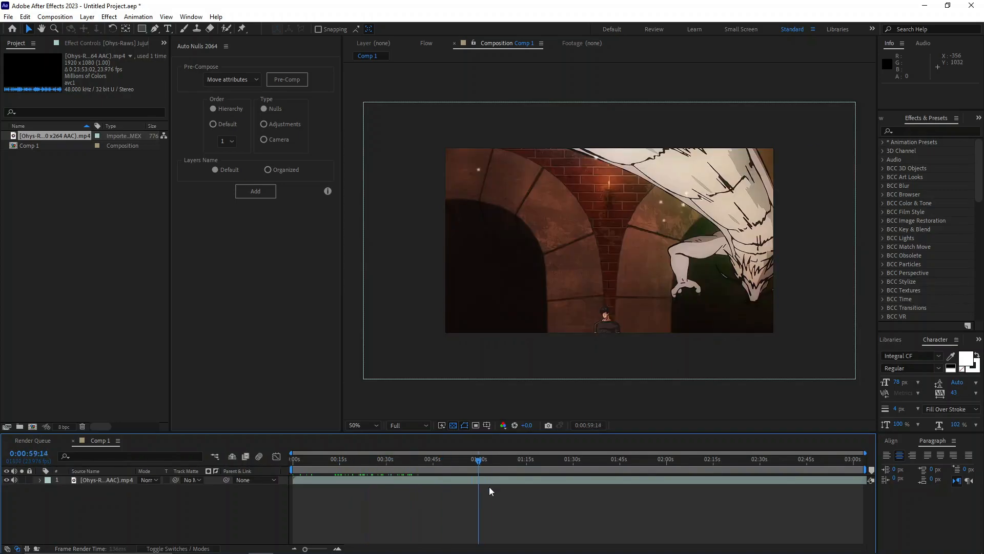
# Split the episode footage layer at 0:00:36:08, on the first frame of the close-up shot
pyautogui.click(380, 481)
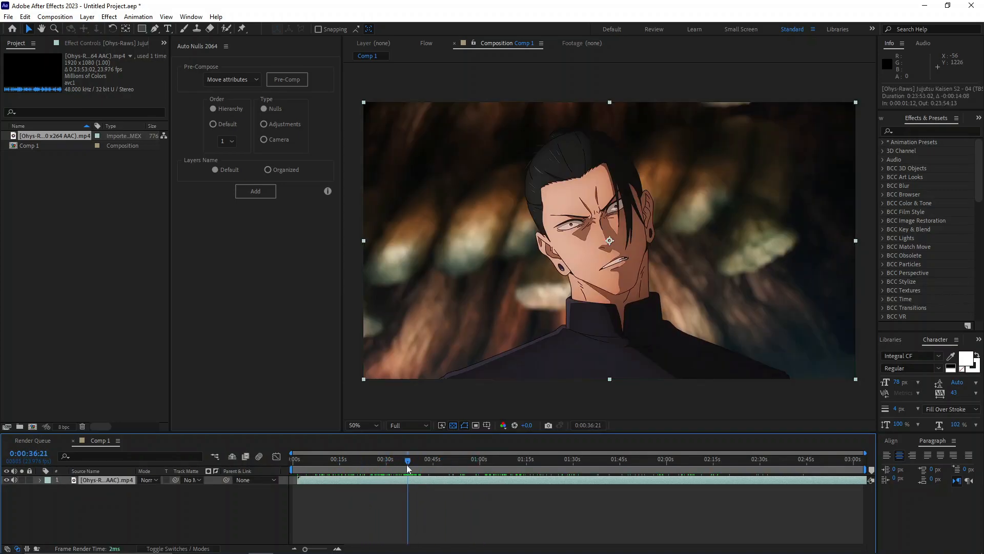
pyautogui.moveTo(407, 462); pyautogui.dragTo(407, 461)
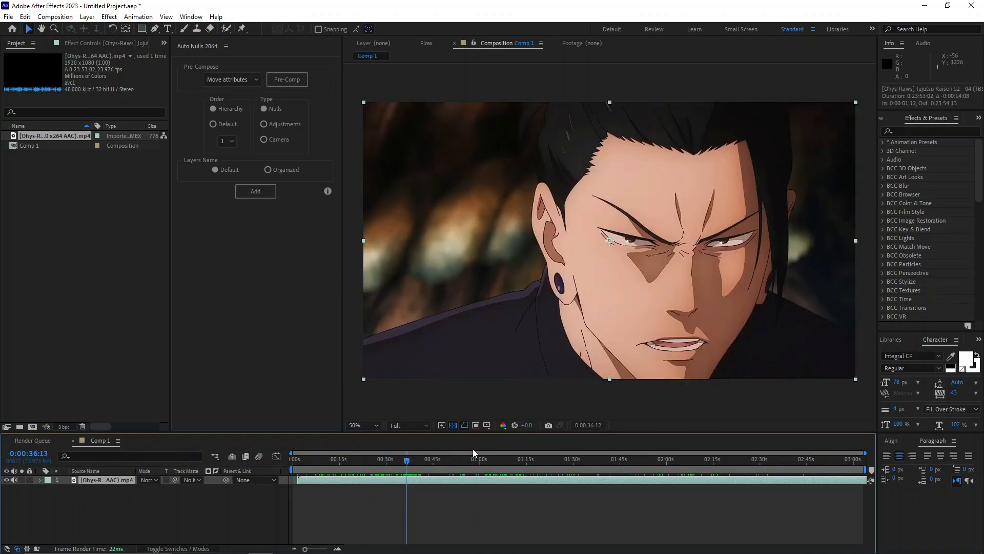
pyautogui.press('pageup')
pyautogui.press('pageup')
pyautogui.press('pageup')
pyautogui.press('pageup')
pyautogui.press('pageup')
pyautogui.press('pageup')
pyautogui.press('pageup')
pyautogui.press('pageup')
pyautogui.press('pagedown')
pyautogui.press('pagedown')
pyautogui.press('pagedown')
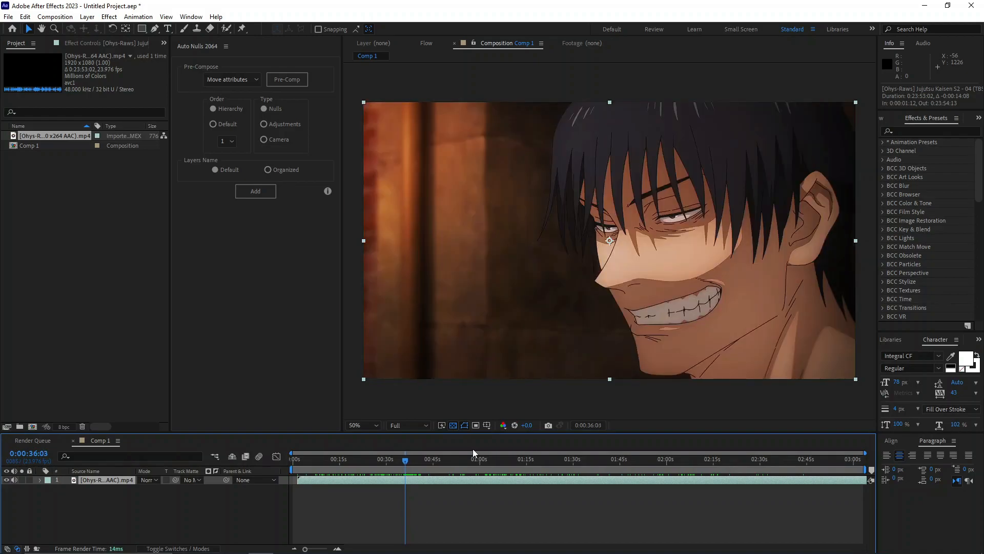
pyautogui.hotkey('ctrl', 'shift', 'd')
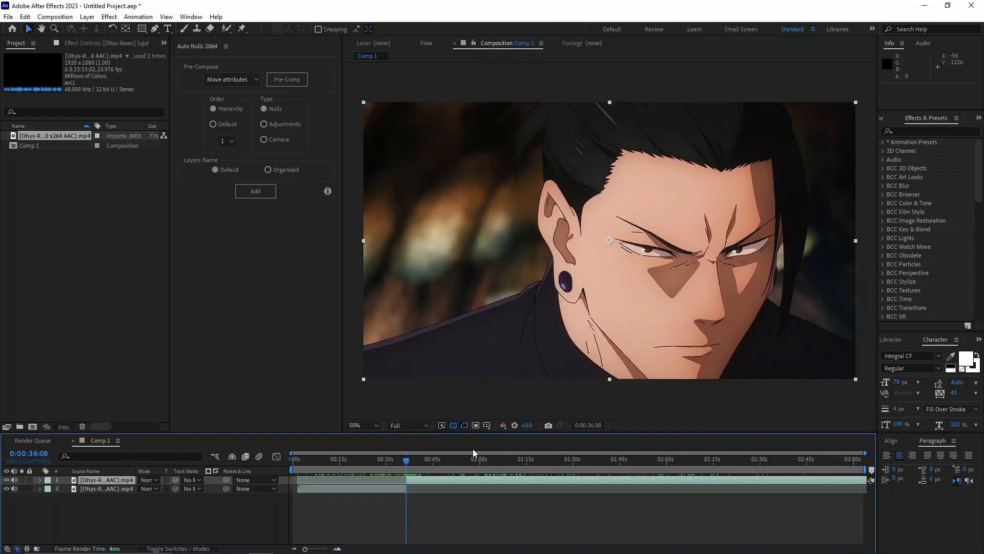
# Split the later part of the footage again at 0:00:40:06, at the end of the dragon scene
pyautogui.moveTo(442, 461); pyautogui.dragTo(418, 465)
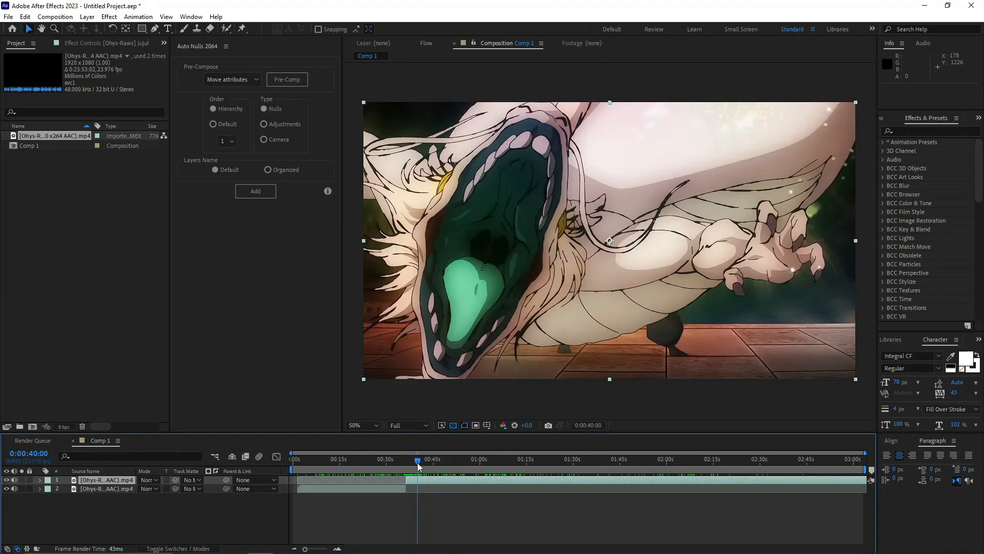
pyautogui.press('pagedown')
pyautogui.press('pagedown')
pyautogui.press('pagedown')
pyautogui.press('pagedown')
pyautogui.press('pagedown')
pyautogui.press('pagedown')
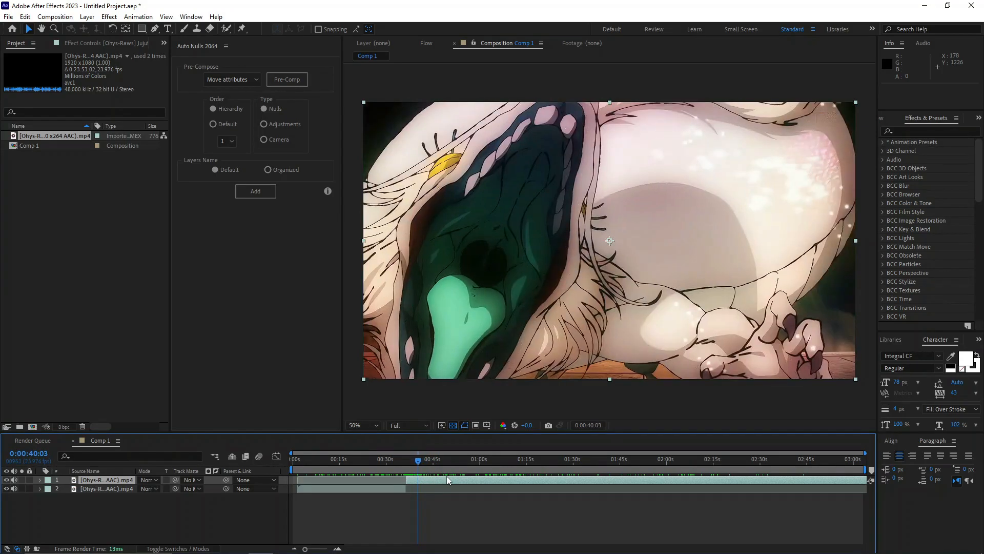
pyautogui.hotkey('ctrl', 'shift', 'd')
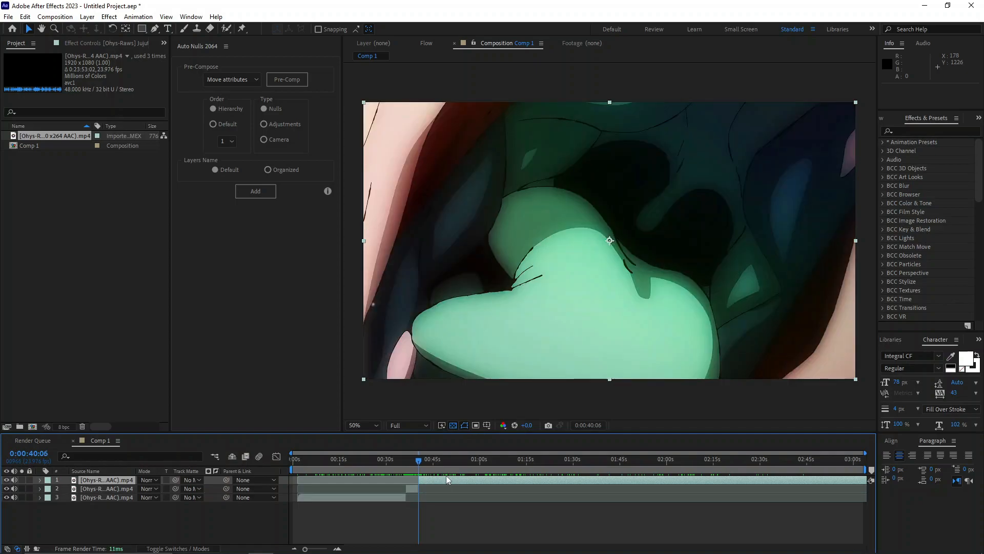
# Delete the footage before and after the cut scene and move the remaining clip to the start of Comp 1
pyautogui.keyDown('ctrl'); pyautogui.click(381, 497); pyautogui.keyUp('ctrl')
pyautogui.press('Delete')
pyautogui.moveTo(413, 462); pyautogui.dragTo(285, 464)
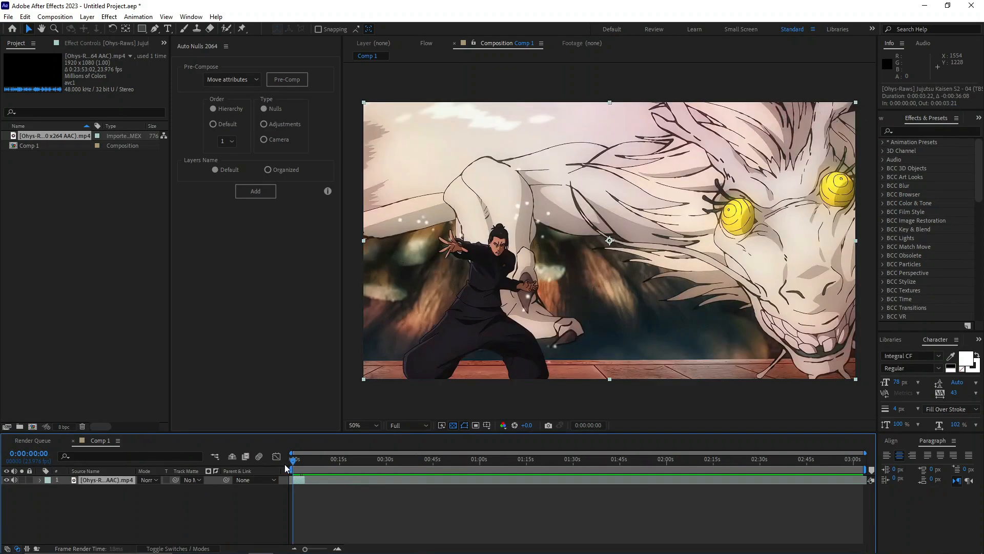
# Pre-compose the trimmed clip, moving all attributes and adjusting the composition duration to the selected layer's time span
pyautogui.moveTo(865, 453); pyautogui.dragTo(361, 486)
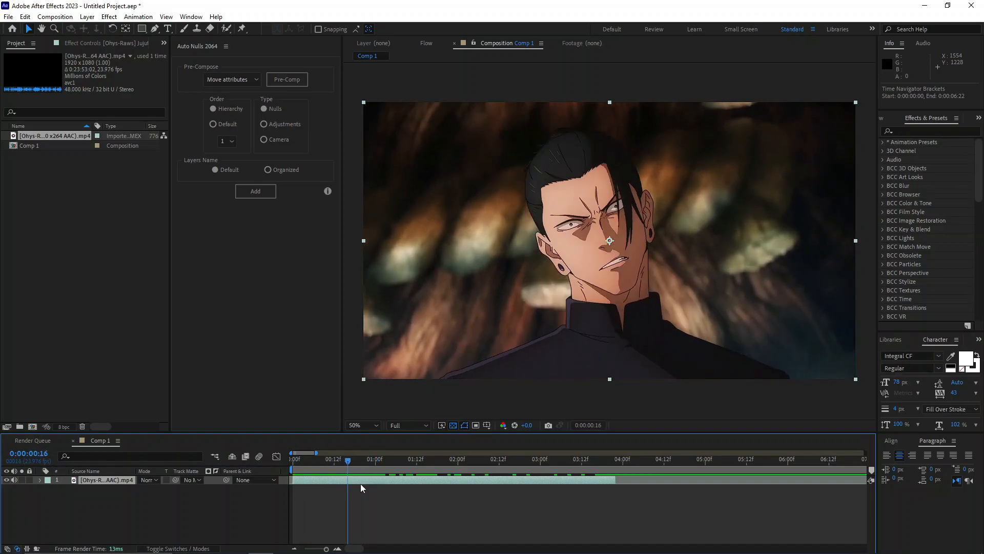
pyautogui.rightClick(335, 480)
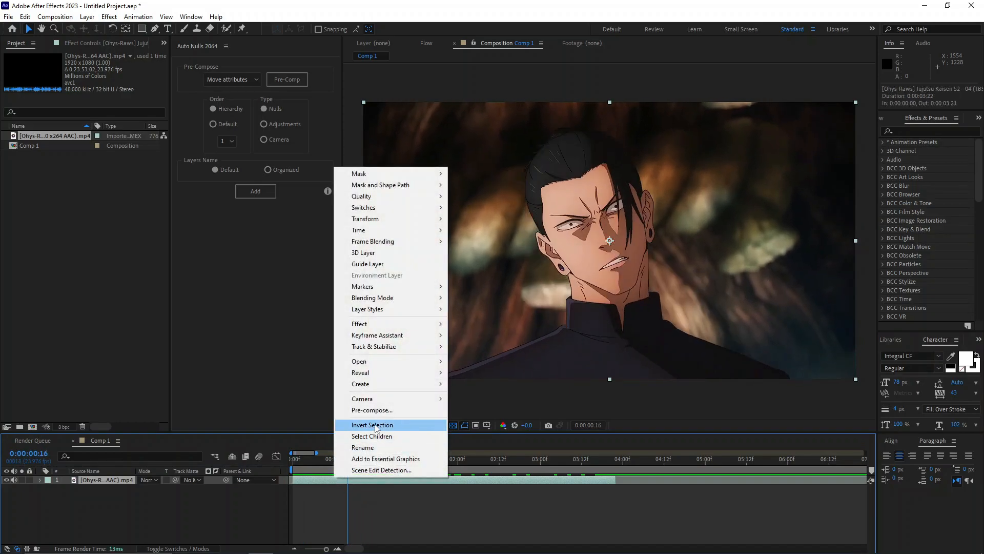
pyautogui.click(372, 411)
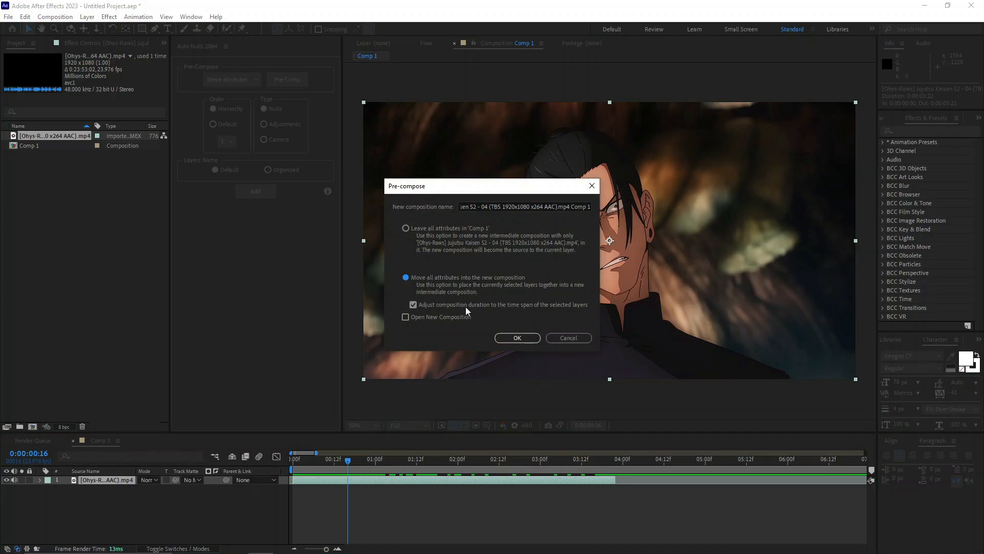
pyautogui.click(515, 338)
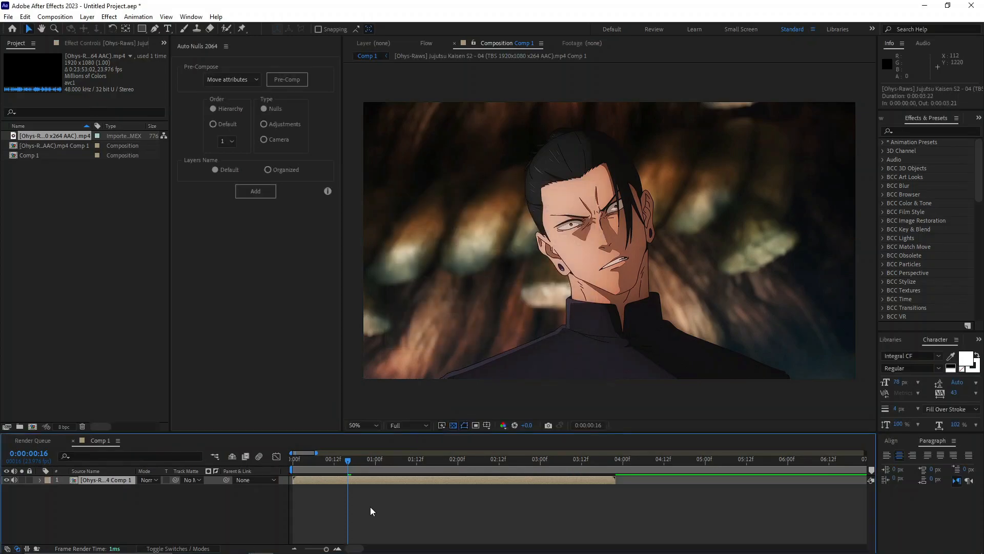
# Open the new pre-composition and select its footage layer, with the playhead on the first frame
pyautogui.doubleClick(363, 482)
pyautogui.click(283, 459)
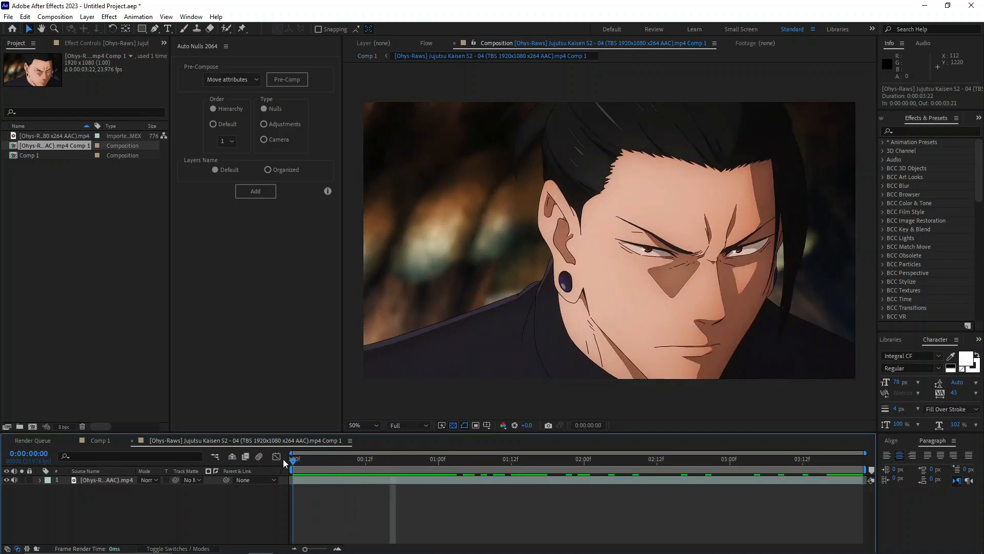
pyautogui.click(316, 481)
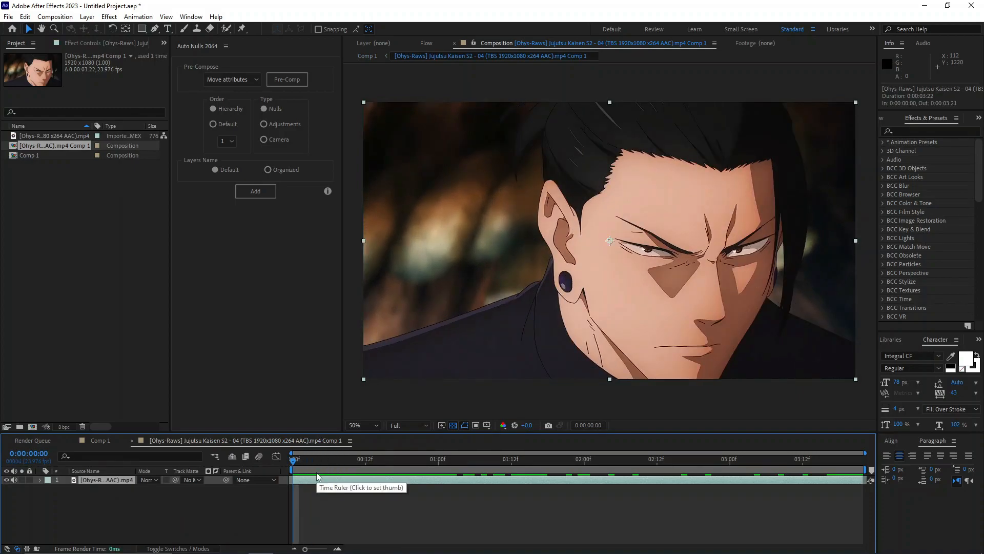
pyautogui.hotkey('ctrl', 'Right')
pyautogui.hotkey('ctrl', 'Right')
pyautogui.hotkey('ctrl', 'Right')
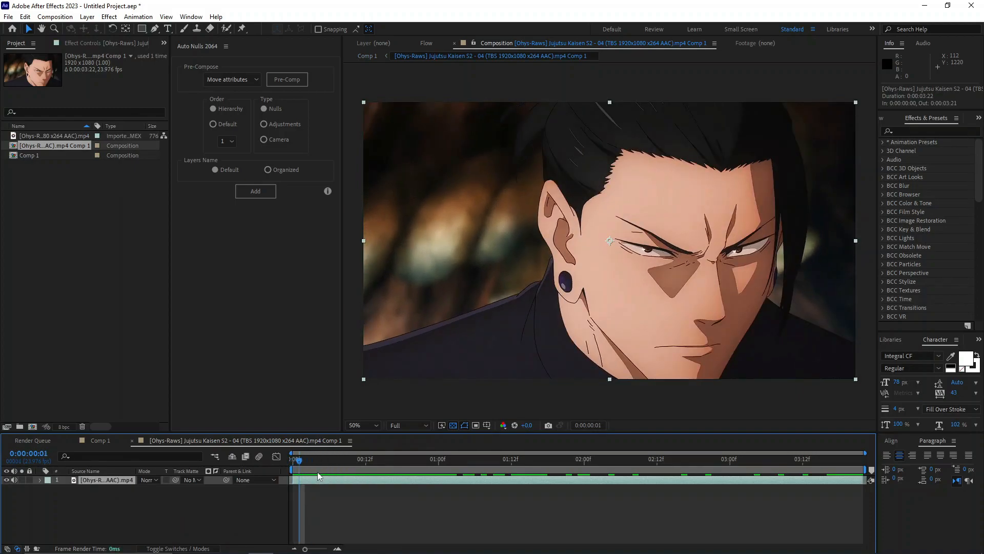
pyautogui.hotkey('ctrl', 'Left')
pyautogui.hotkey('ctrl', 'Left')
pyautogui.hotkey('ctrl', 'Left')
pyautogui.hotkey('ctrl', 'Left')
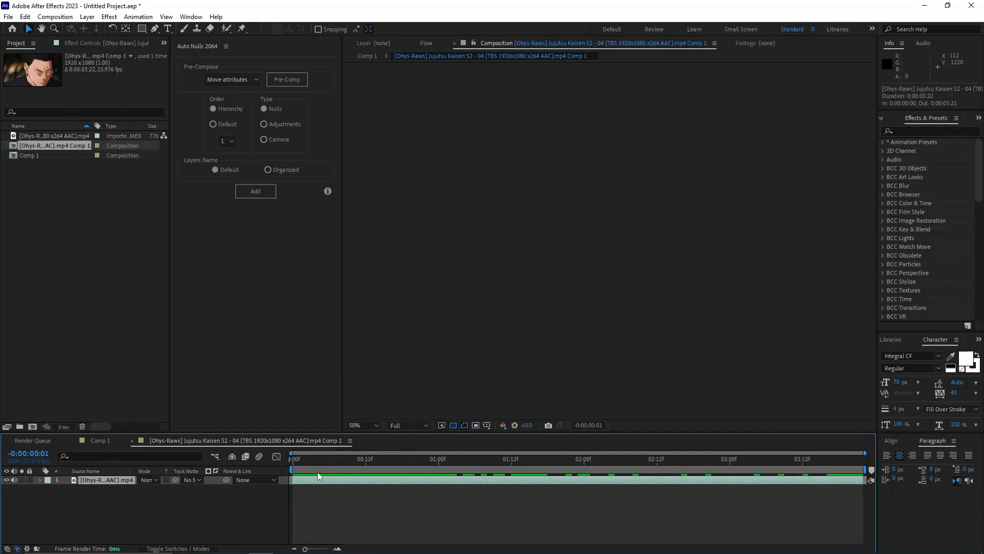
pyautogui.moveTo(312, 459); pyautogui.dragTo(290, 468)
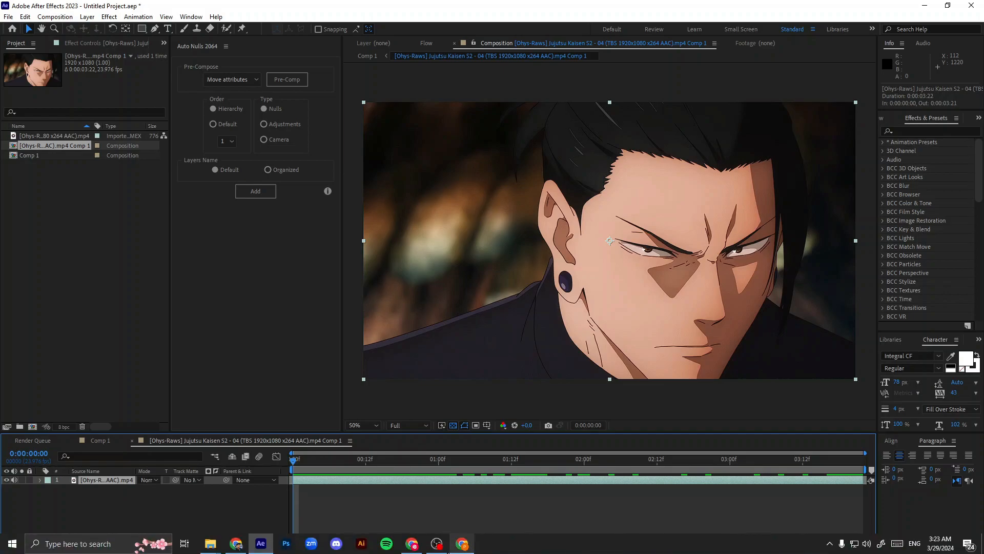
# Step through the frames to the first change of drawing and split the footage layer at 0:00:00:03
pyautogui.hotkey('ctrl', 'Right')
pyautogui.hotkey('ctrl', 'Right')
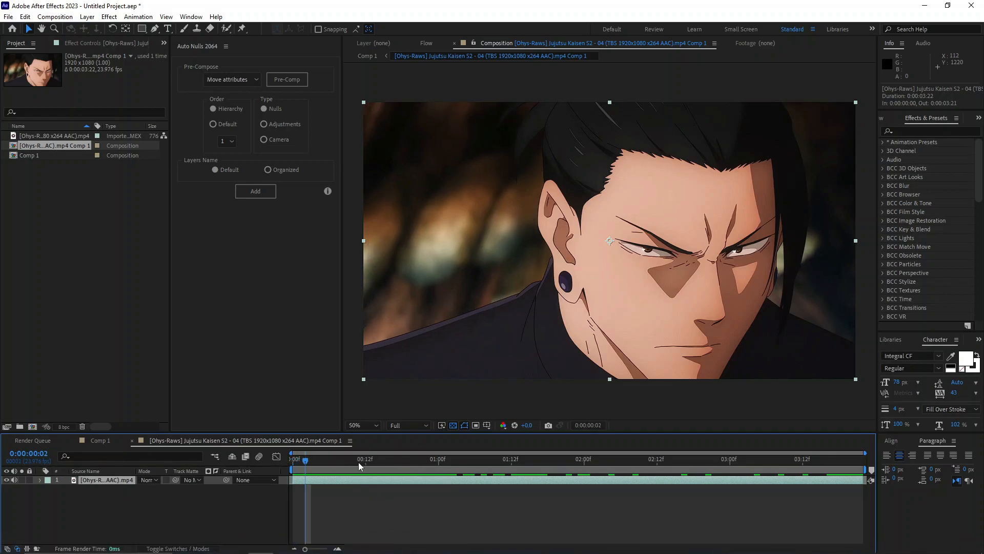
pyautogui.hotkey('ctrl', 'Right')
pyautogui.press('Home')
pyautogui.hotkey('ctrl', 'Right')
pyautogui.hotkey('ctrl', 'Right')
pyautogui.hotkey('ctrl', 'Right')
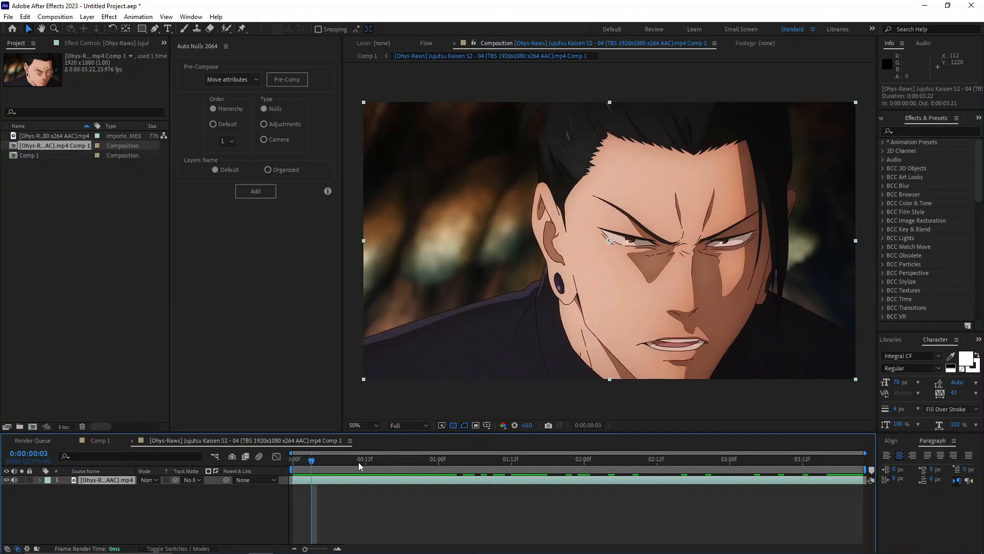
pyautogui.hotkey('ctrl', 'shift', 'd')
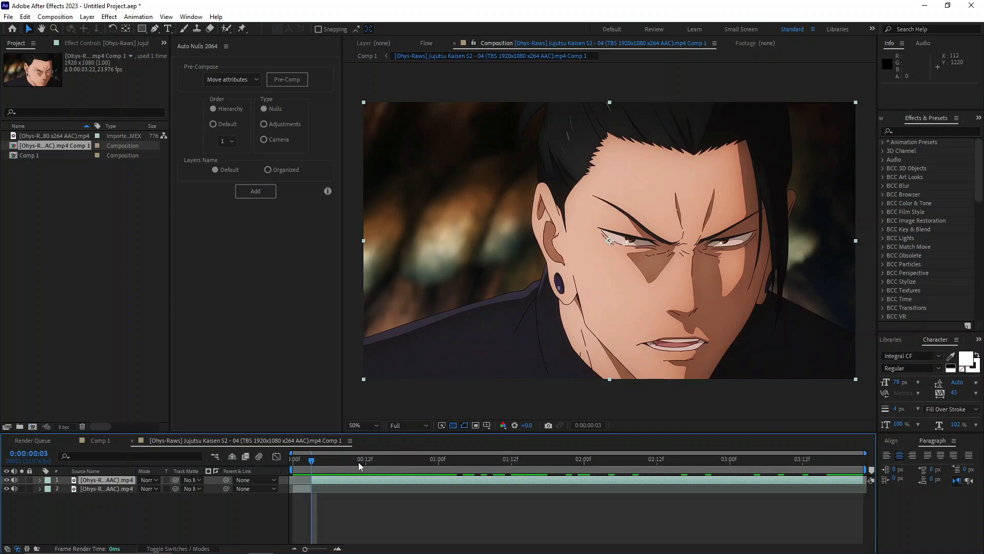
# Check the first segment's frames and split the remaining footage at the next drawing change, 0:00:00:06
pyautogui.press('Home')
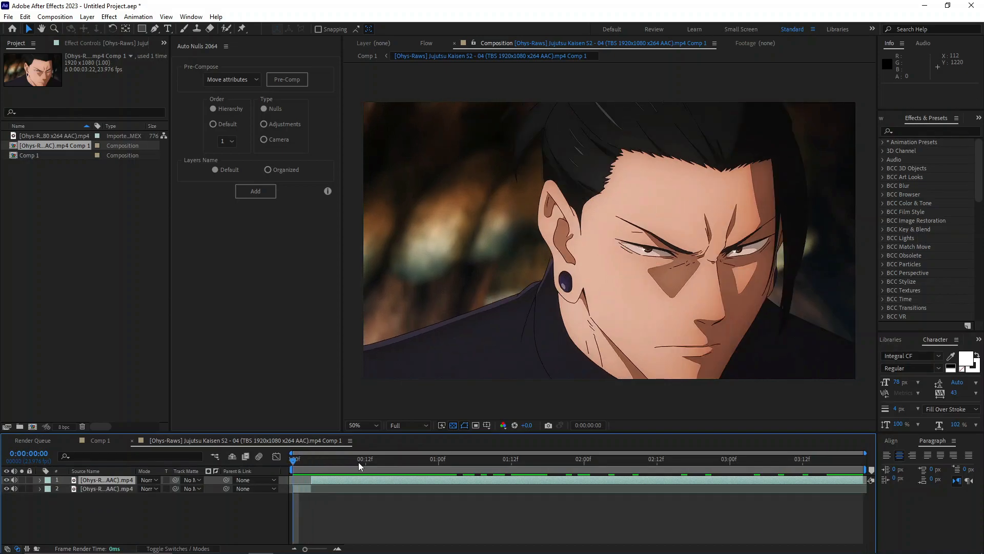
pyautogui.click(299, 463)
pyautogui.moveTo(304, 463); pyautogui.dragTo(311, 459)
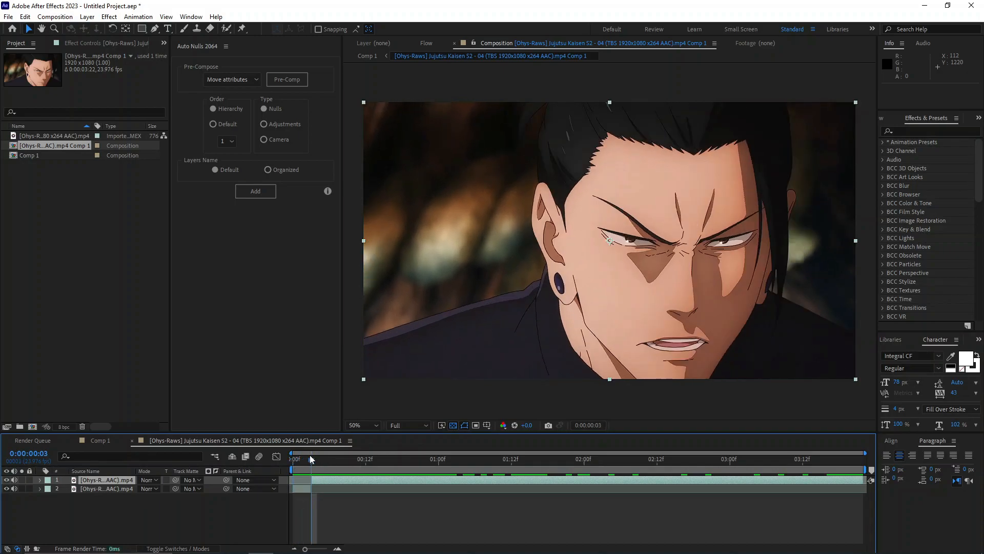
pyautogui.click(330, 465)
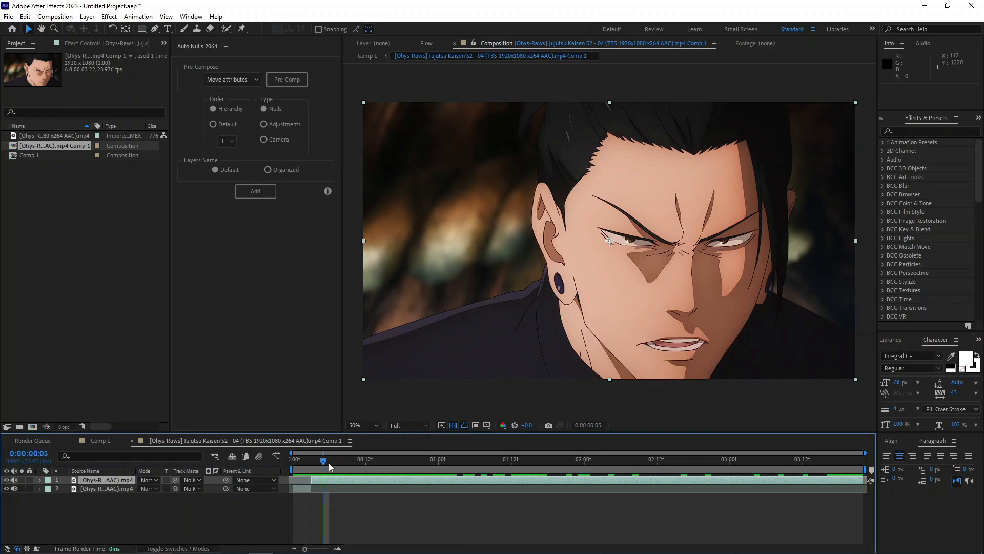
pyautogui.hotkey('ctrl', 'shift', 'd')
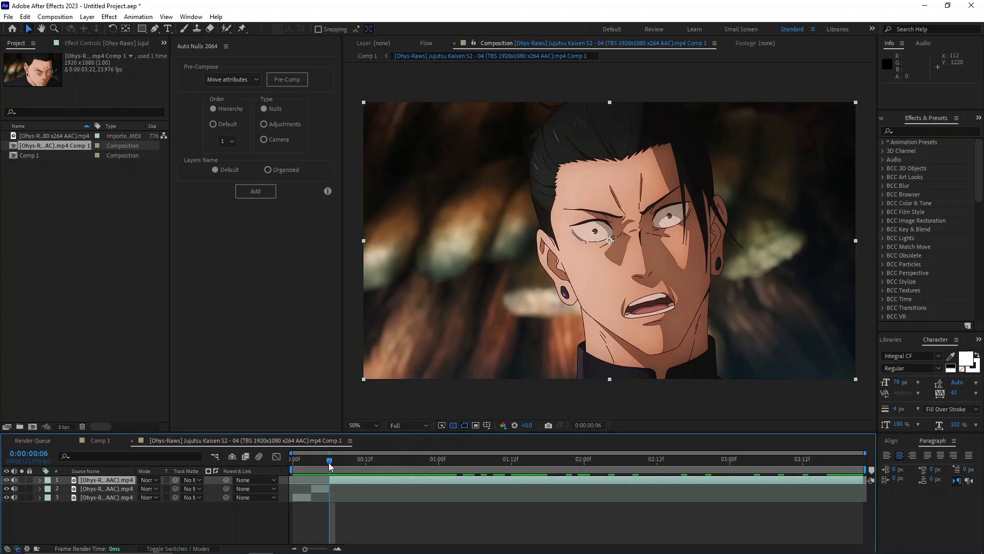
# Split the remaining footage at the next two drawing changes, 0:00:00:08 and 0:00:00:10
pyautogui.press('pagedown')
pyautogui.press('pagedown')
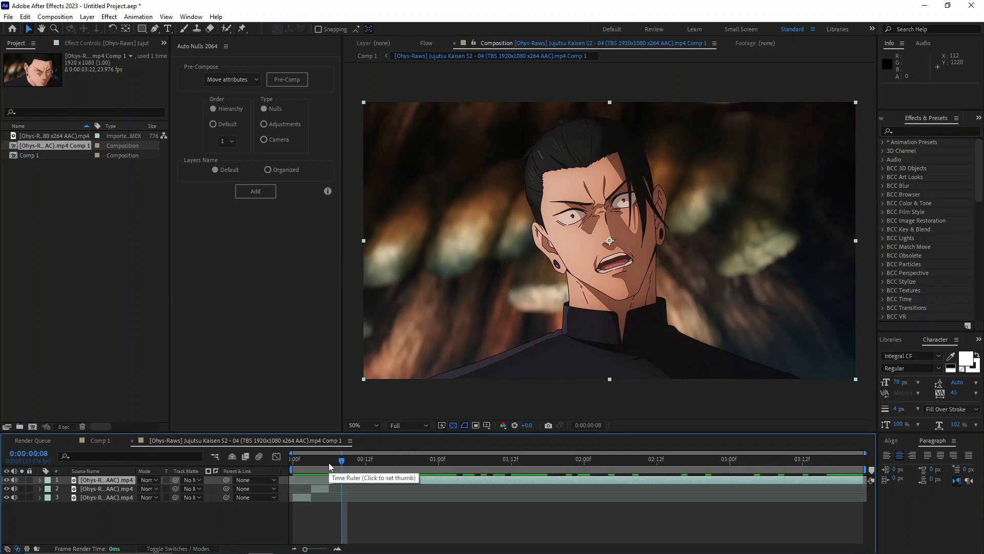
pyautogui.hotkey('ctrl', 'shift', 'd')
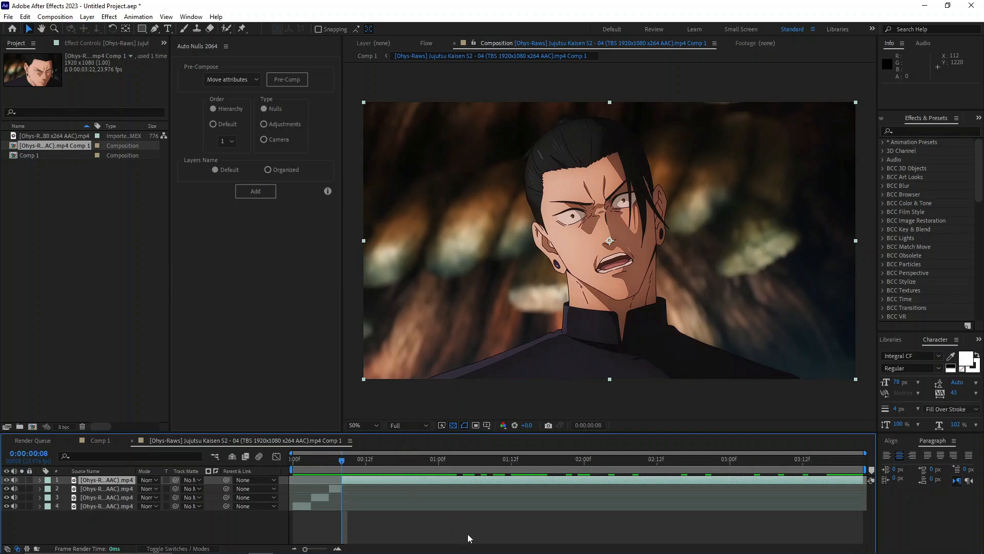
pyautogui.press('pagedown')
pyautogui.press('pagedown')
pyautogui.hotkey('ctrl', 'shift', 'd')
# Split the remaining footage at the drawing changes at 0:00:00:13 and 0:00:00:17
pyautogui.press('pagedown')
pyautogui.press('pagedown')
pyautogui.press('pagedown')
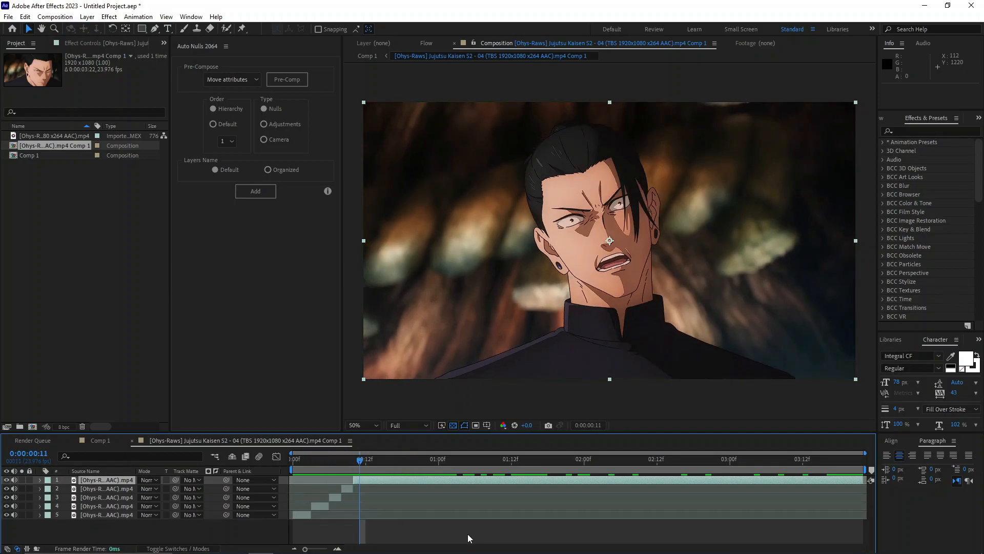
pyautogui.hotkey('ctrl', 'shift', 'd')
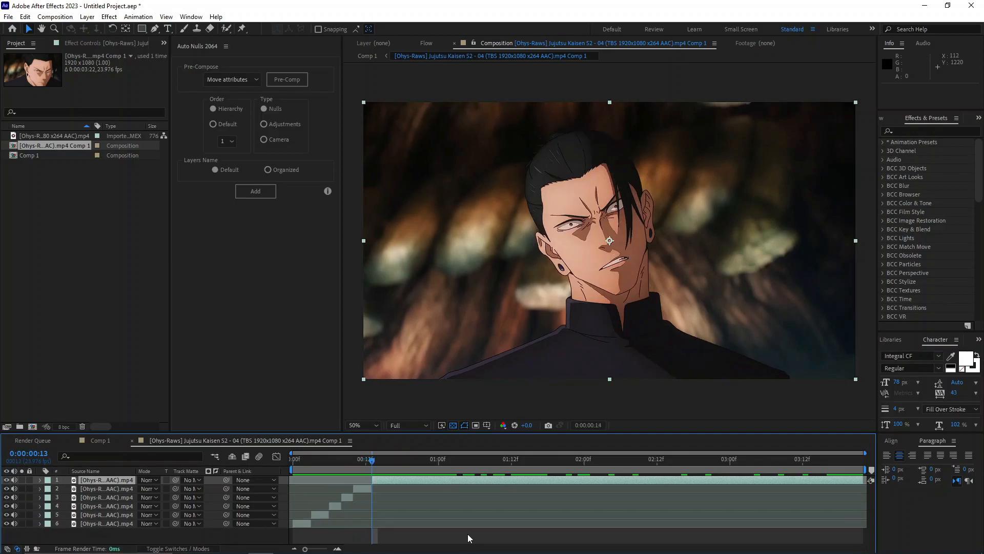
pyautogui.press('pagedown')
pyautogui.press('pagedown')
pyautogui.press('pagedown')
pyautogui.press('pagedown')
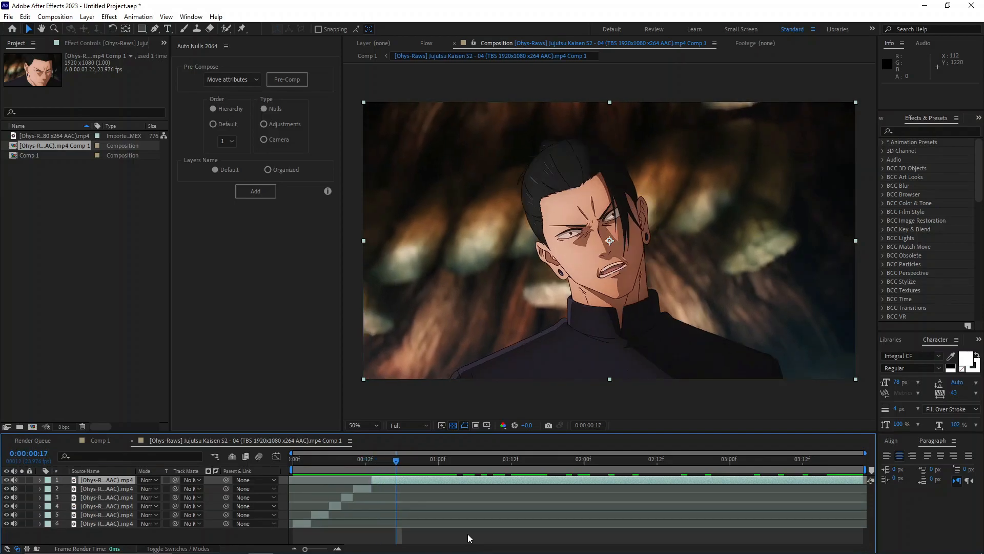
pyautogui.hotkey('ctrl', 'shift', 'd')
# Split the remaining footage every three frames, at 0:00:00:20, 0:00:00:23 and 0:00:01:02
pyautogui.press('pagedown')
pyautogui.press('pagedown')
pyautogui.press('pagedown')
pyautogui.hotkey('ctrl', 'shift', 'd')
pyautogui.press('pagedown')
pyautogui.press('pagedown')
pyautogui.press('pagedown')
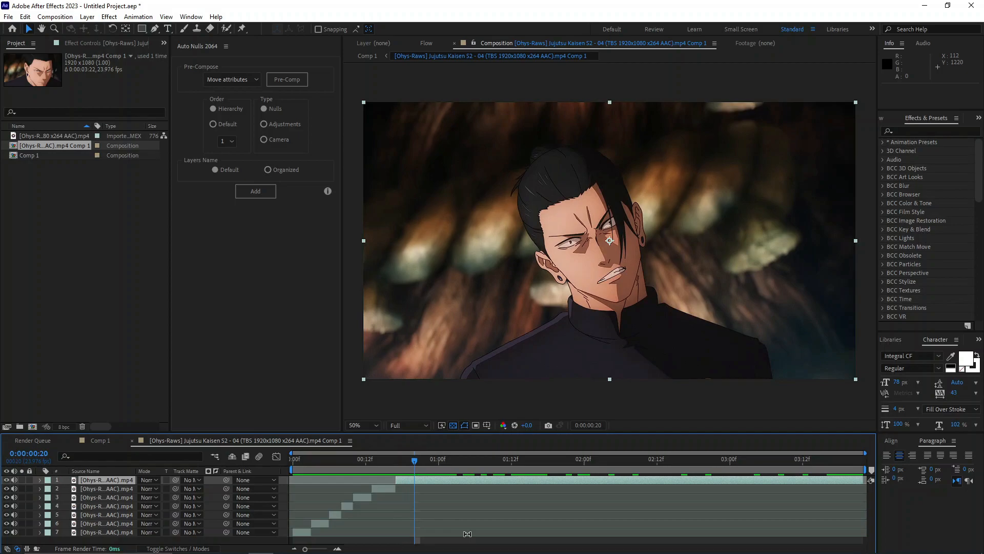
pyautogui.hotkey('ctrl', 'shift', 'd')
pyautogui.press('pagedown')
pyautogui.press('pagedown')
pyautogui.press('pagedown')
pyautogui.hotkey('ctrl', 'shift', 'd')
# Split the remaining footage every two frames, at 0:00:01:04, 0:00:01:06 and 0:00:01:08
pyautogui.press('pagedown')
pyautogui.press('pagedown')
pyautogui.hotkey('ctrl', 'shift', 'd')
pyautogui.press('pagedown')
pyautogui.press('pagedown')
pyautogui.hotkey('ctrl', 'shift', 'd')
pyautogui.press('pagedown')
pyautogui.press('pagedown')
pyautogui.hotkey('ctrl', 'shift', 'd')
# Split the remaining footage at the fast arm-swing drawings, at 0:00:01:10, 0:00:01:11 and 0:00:01:12
pyautogui.press('pagedown')
pyautogui.press('pagedown')
pyautogui.hotkey('ctrl', 'shift', 'd')
pyautogui.press('pagedown')
pyautogui.hotkey('ctrl', 'shift', 'd')
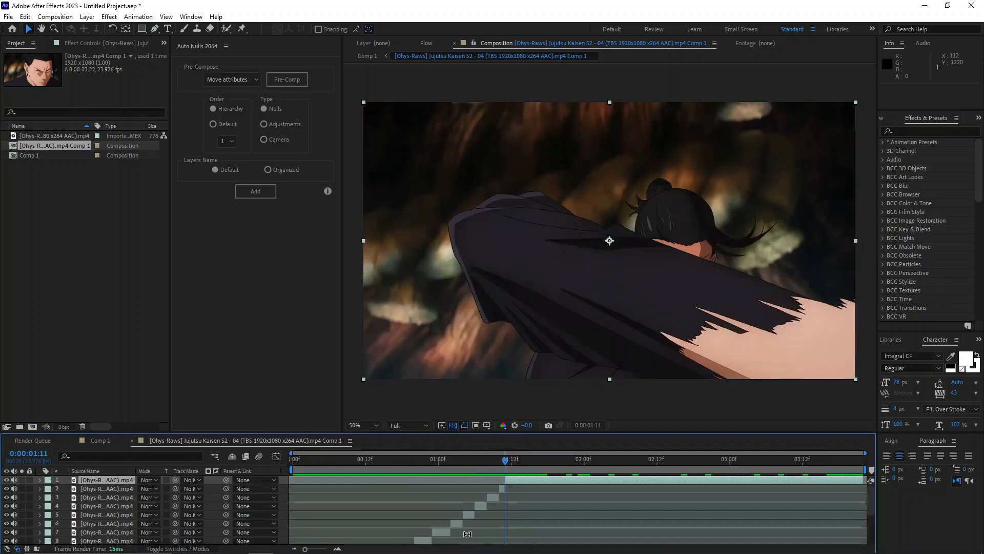
pyautogui.press('pagedown')
pyautogui.hotkey('ctrl', 'shift', 'd')
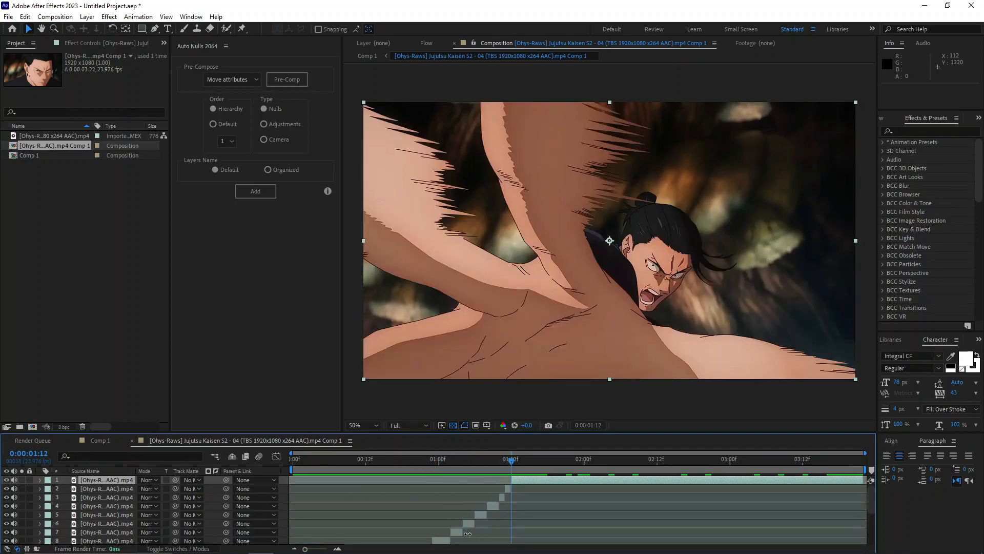
# Split the remaining footage at the next two drawing changes, 0:00:01:14 and 0:00:01:16
pyautogui.press('pagedown')
pyautogui.press('pagedown')
pyautogui.hotkey('ctrl', 'shift', 'd')
pyautogui.press('pagedown')
pyautogui.press('pagedown')
pyautogui.hotkey('ctrl', 'shift', 'd')
# Delete the leftover footage segment that follows the last split
pyautogui.press('pagedown')
pyautogui.press('pagedown')
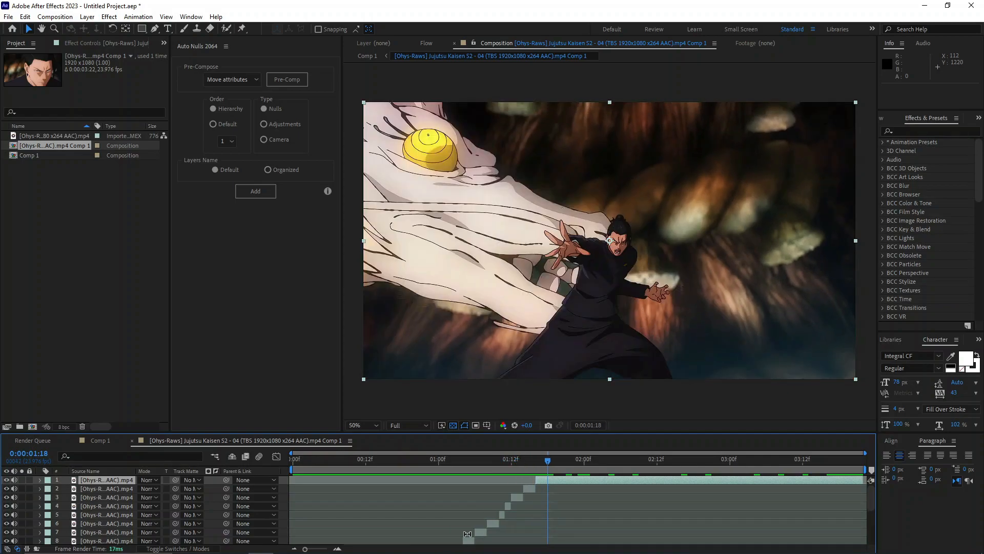
pyautogui.press('pageup')
pyautogui.press('Delete')
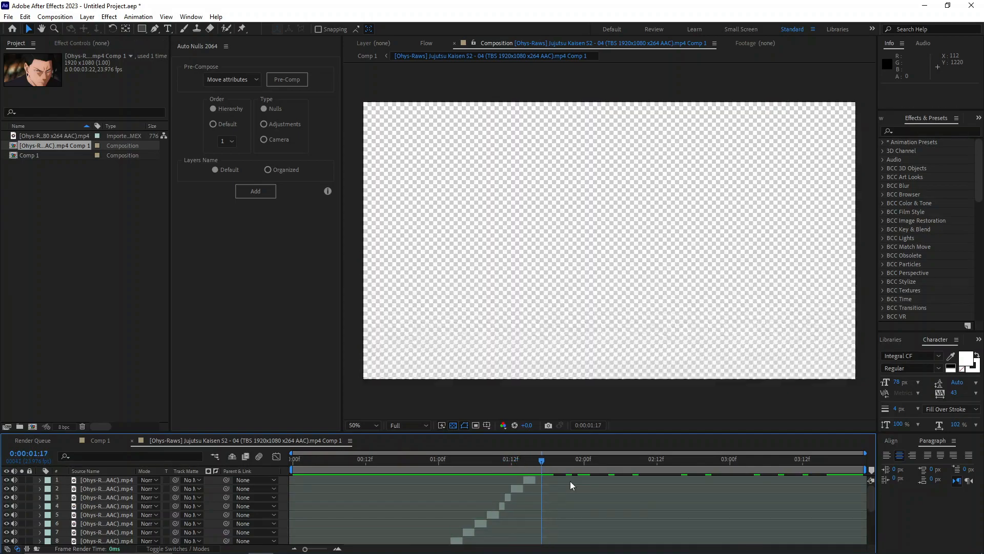
# Delete all footage segments from the one starting at 0:00:00:23 through the last one
pyautogui.scroll(-5, 538, 478)
pyautogui.moveTo(331, 460); pyautogui.dragTo(433, 469)
pyautogui.scroll(3, 424, 506)
pyautogui.click(424, 531)
pyautogui.click(437, 523)
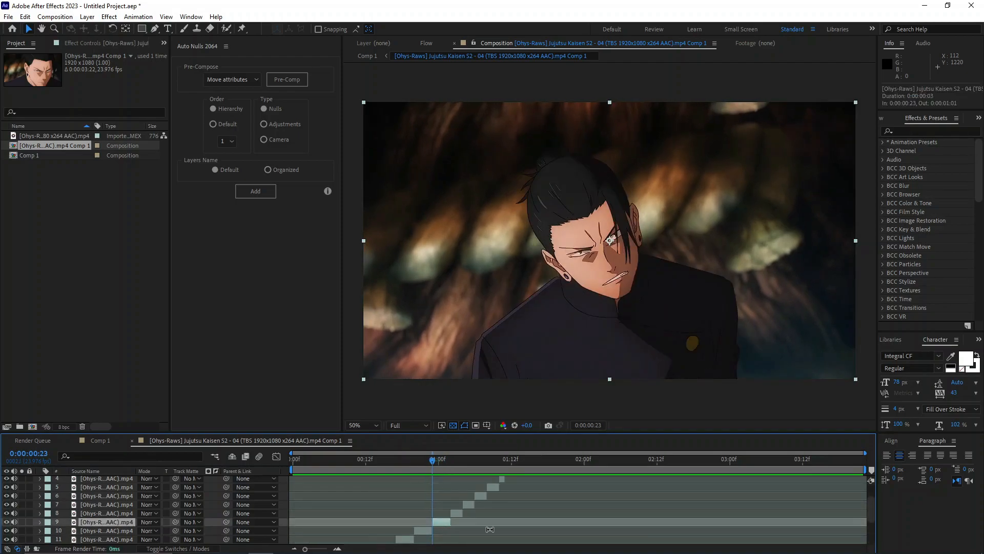
pyautogui.scroll(2, 481, 526)
pyautogui.scroll(-1, 477, 486)
pyautogui.scroll(1, 523, 498)
pyautogui.keyDown('shift'); pyautogui.click(527, 481); pyautogui.keyUp('shift')
pyautogui.press('Delete')
# Play back the remaining segments from the start of the composition to check the motion
pyautogui.moveTo(433, 462); pyautogui.dragTo(258, 475)
pyautogui.press('space')
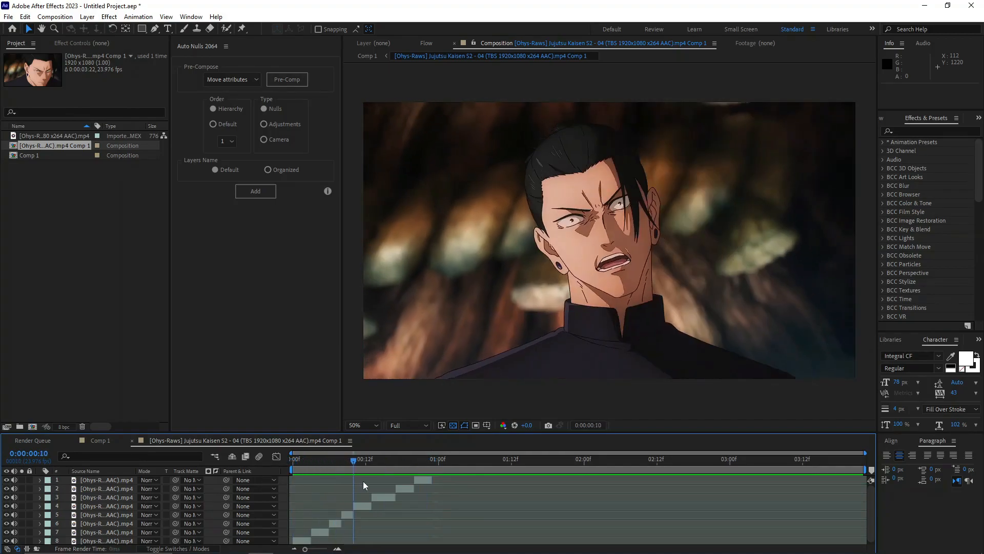
pyautogui.press('space')
pyautogui.hotkey('ctrl', 's')
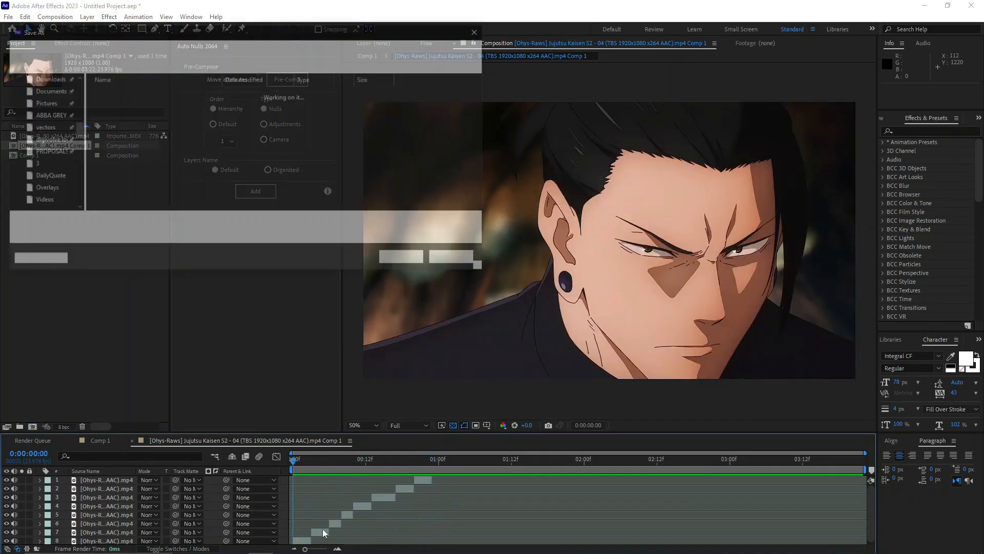
pyautogui.click(473, 32)
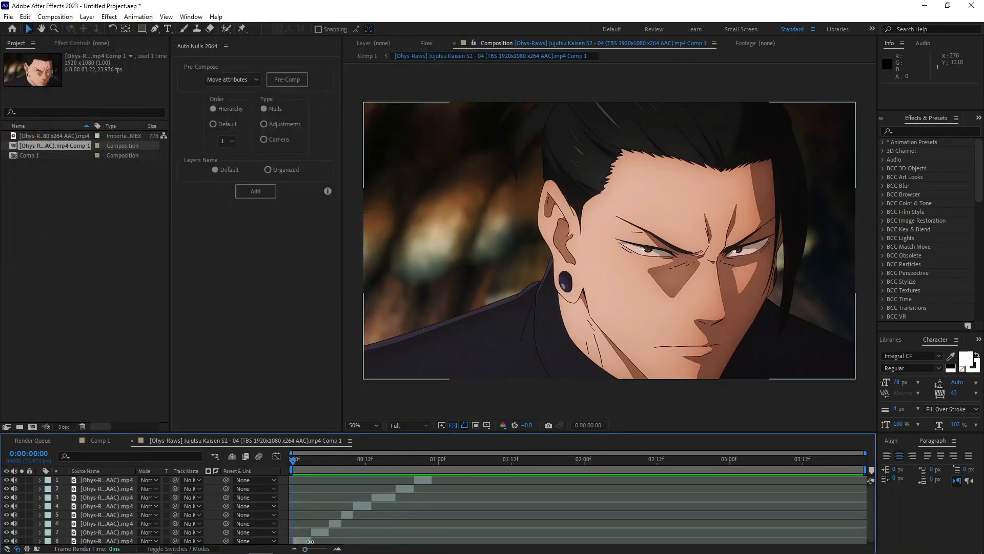
# Trim all the remaining footage segments together so each one lasts a single frame
pyautogui.hotkey('ctrl', 'a')
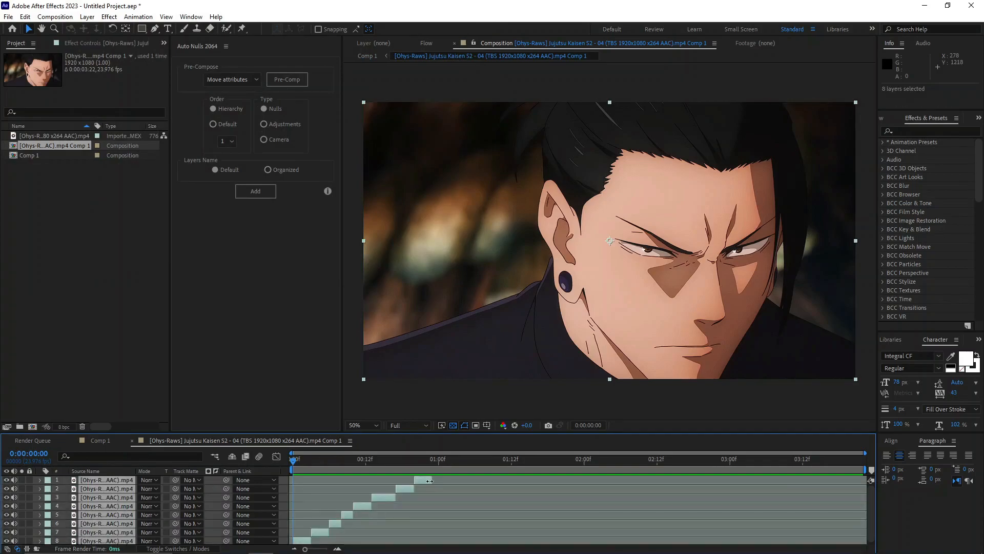
pyautogui.moveTo(414, 489); pyautogui.dragTo(312, 490)
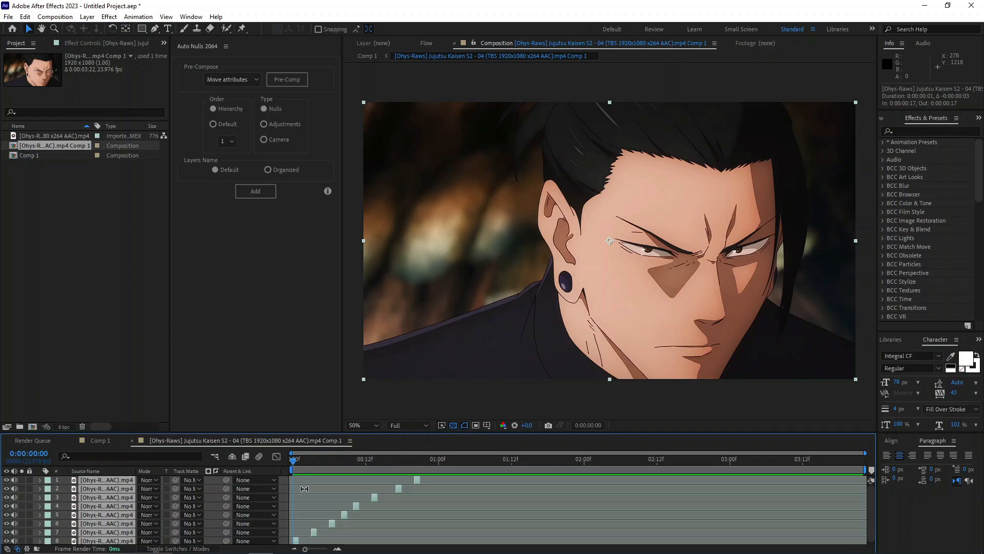
pyautogui.moveTo(297, 465)
pyautogui.mouseDown()
pyautogui.moveTo(361, 466)
pyautogui.moveTo(294, 464)
pyautogui.mouseUp()
# Sequence the one-frame segments back to back in time, ordered from the bottom layer to the top layer
pyautogui.click(205, 405)
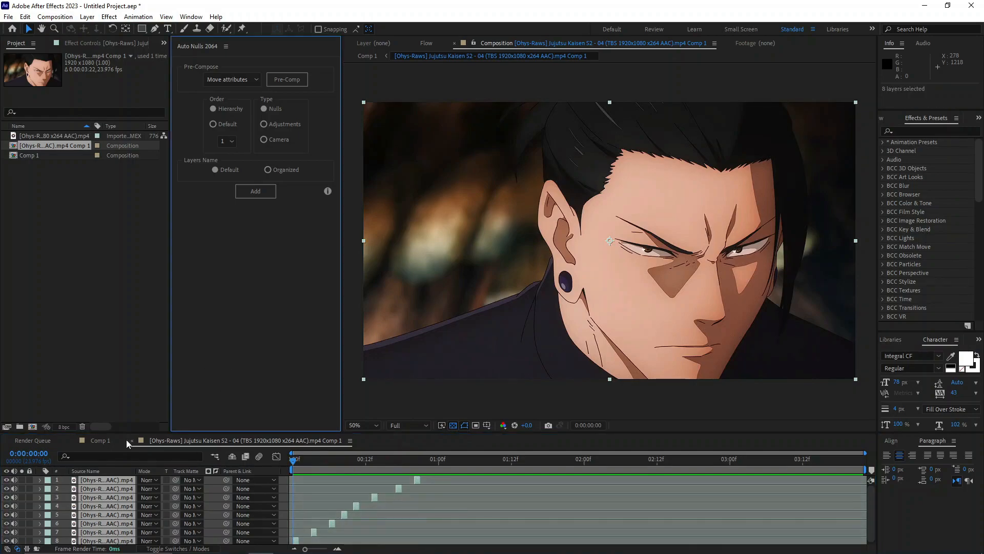
pyautogui.click(124, 400)
pyautogui.click(484, 409)
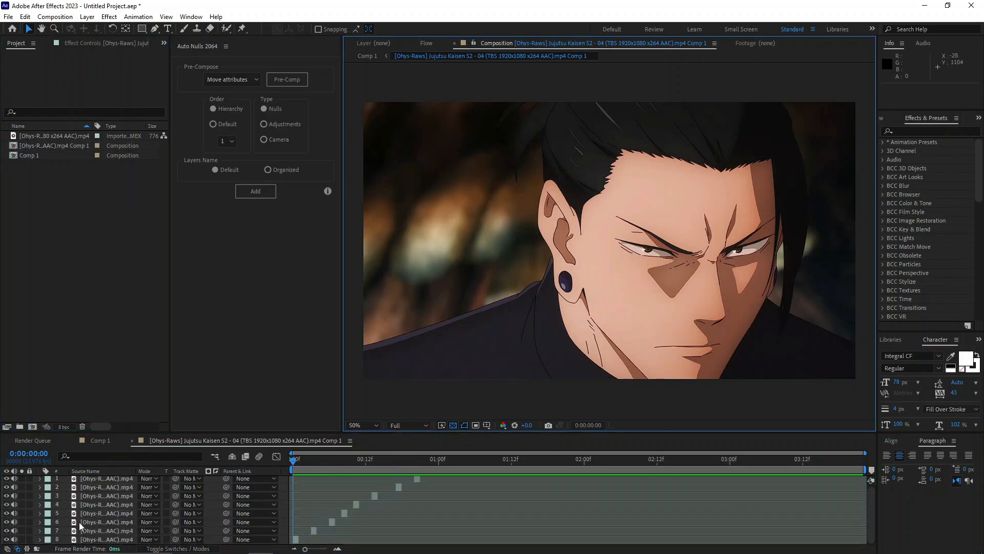
pyautogui.click(108, 540)
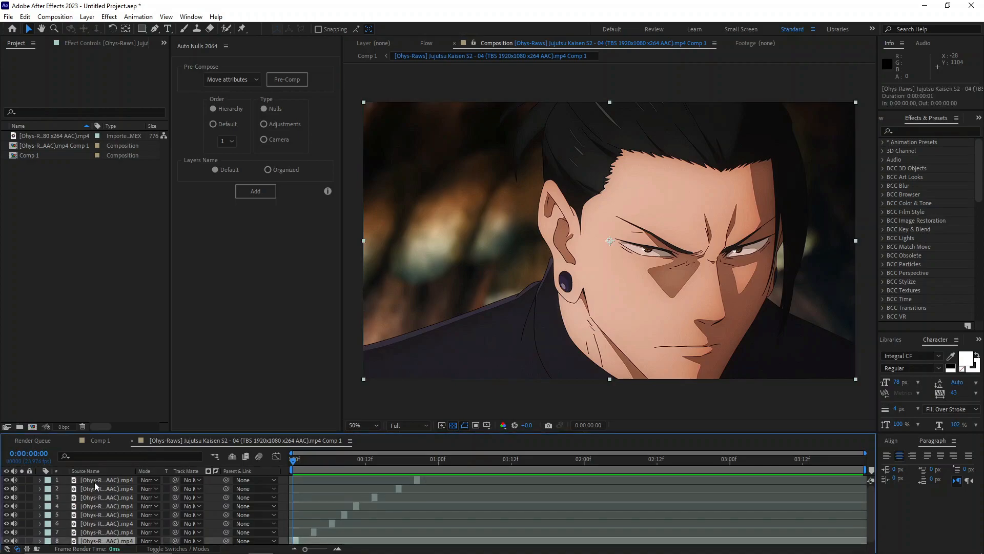
pyautogui.keyDown('shift'); pyautogui.click(95, 482); pyautogui.keyUp('shift')
pyautogui.click(138, 16)
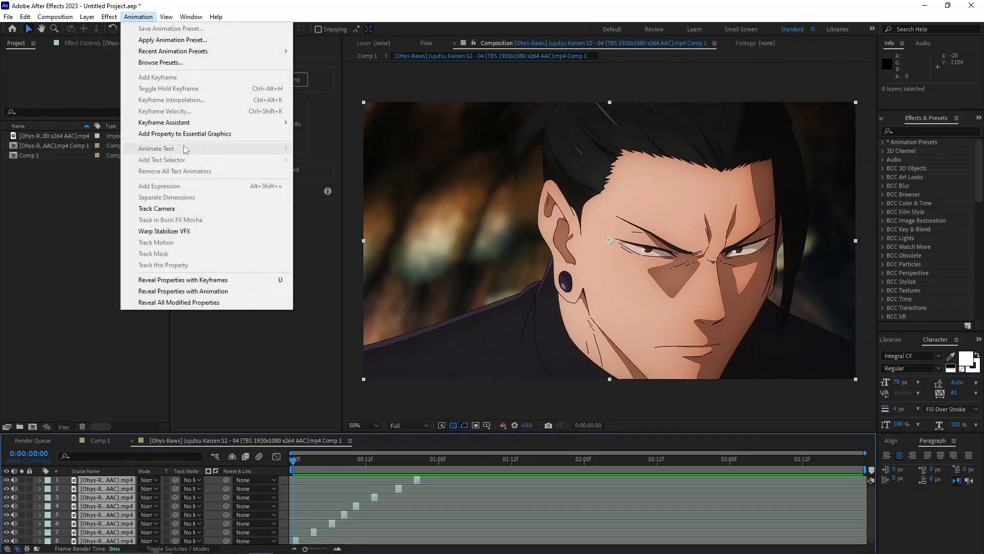
pyautogui.moveTo(216, 122)
pyautogui.click(379, 210)
pyautogui.click(514, 310)
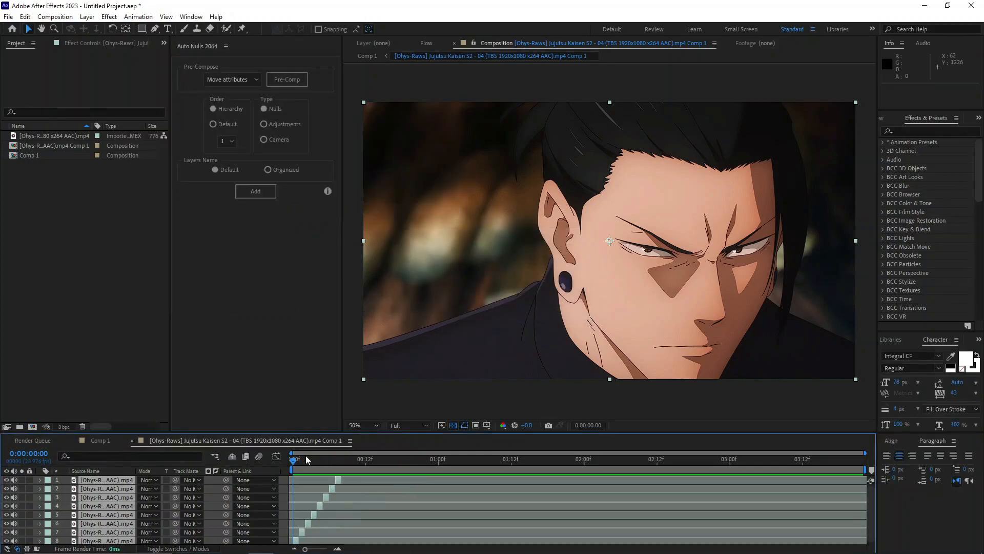
# Pre-compose the sequenced segments, moving all attributes and adjusting the composition duration to the time span of the selected layers
pyautogui.moveTo(309, 464); pyautogui.dragTo(287, 464)
pyautogui.hotkey('ctrl', 's')
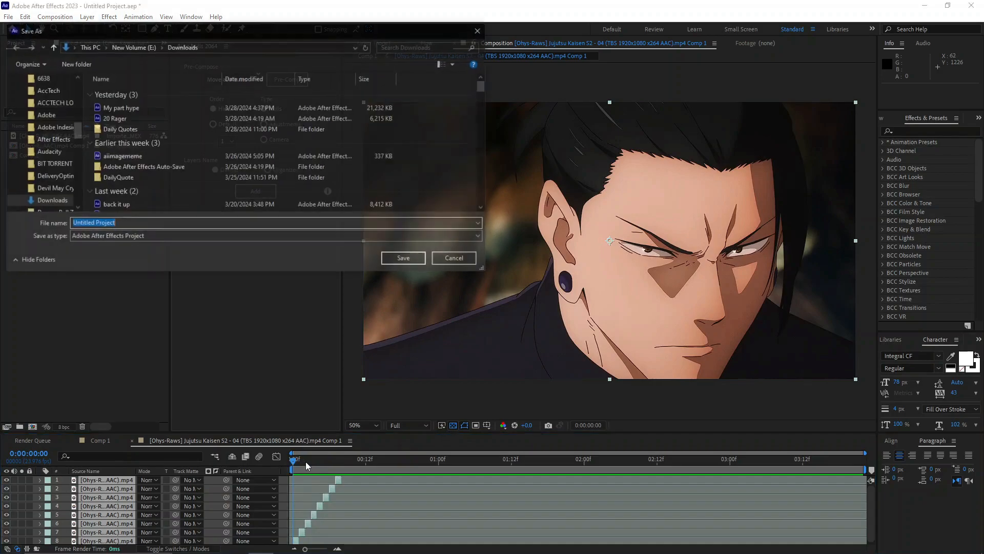
pyautogui.press('Escape')
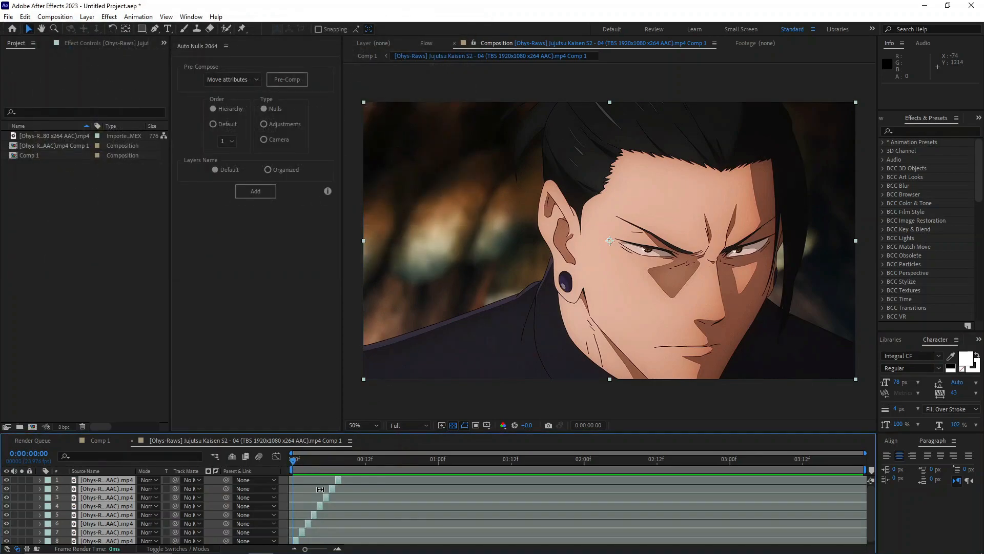
pyautogui.rightClick(326, 497)
pyautogui.click(363, 427)
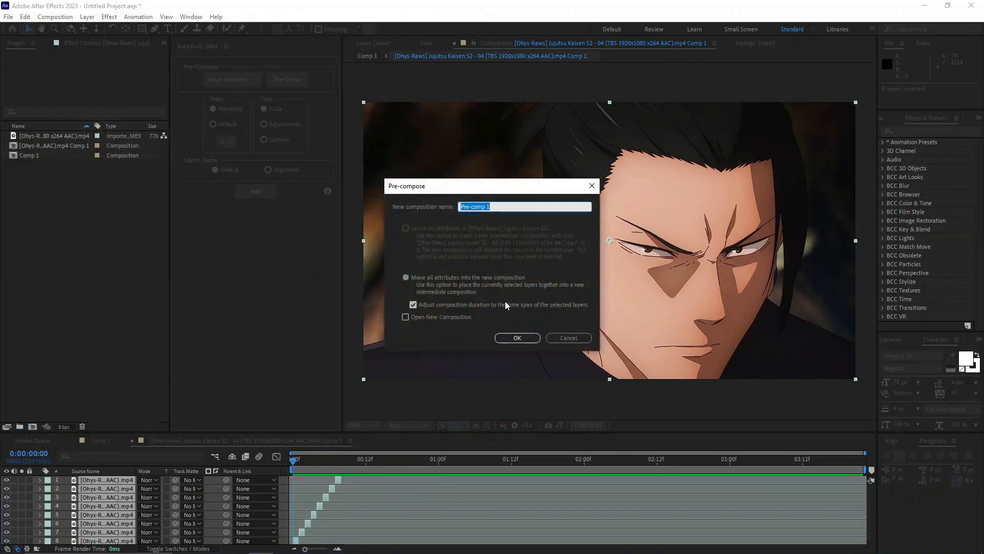
pyautogui.click(524, 339)
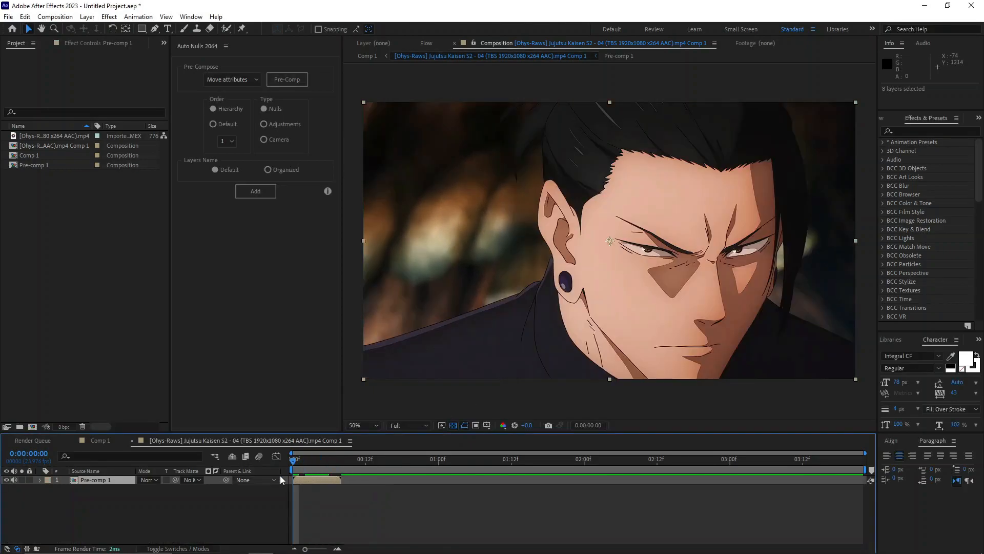
# Find the Twixtor Pro effect and apply it to the Pre-comp 1 layer
pyautogui.click(910, 130)
pyautogui.write('twixtor')
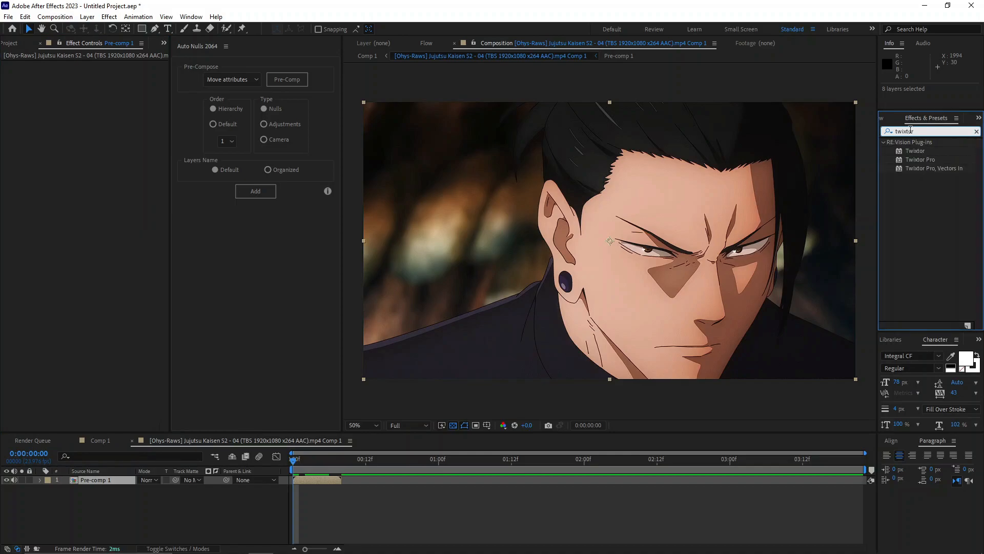
pyautogui.moveTo(921, 159); pyautogui.dragTo(311, 481)
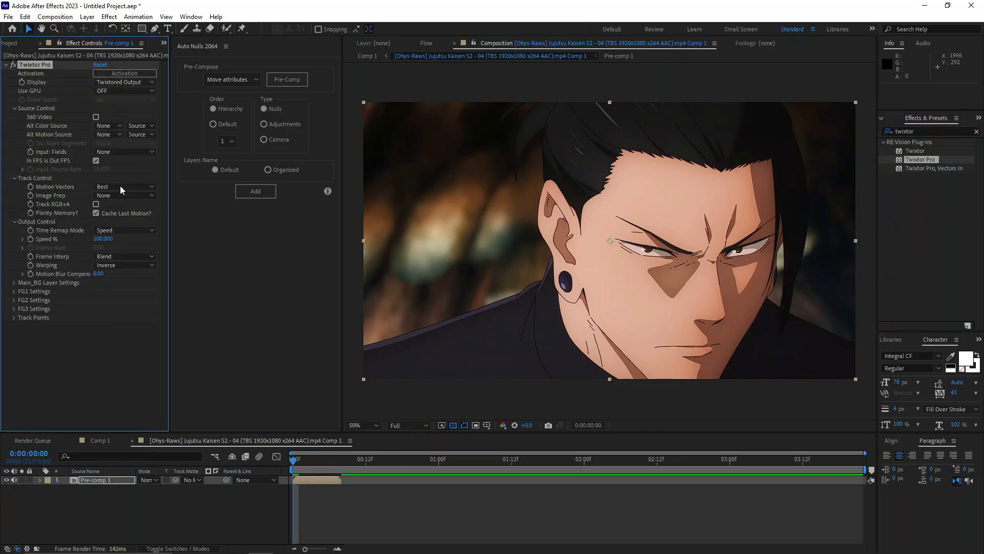
# Set Twixtor Pro's Image Prep to Contrast/Edge Enhance and its Main_BG Sensitivity to 100
pyautogui.click(131, 194)
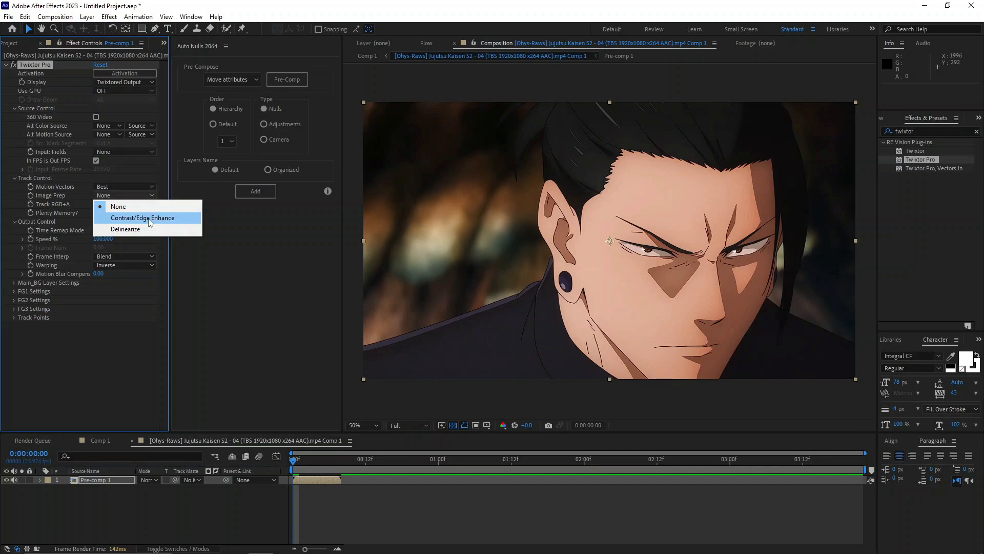
pyautogui.click(148, 219)
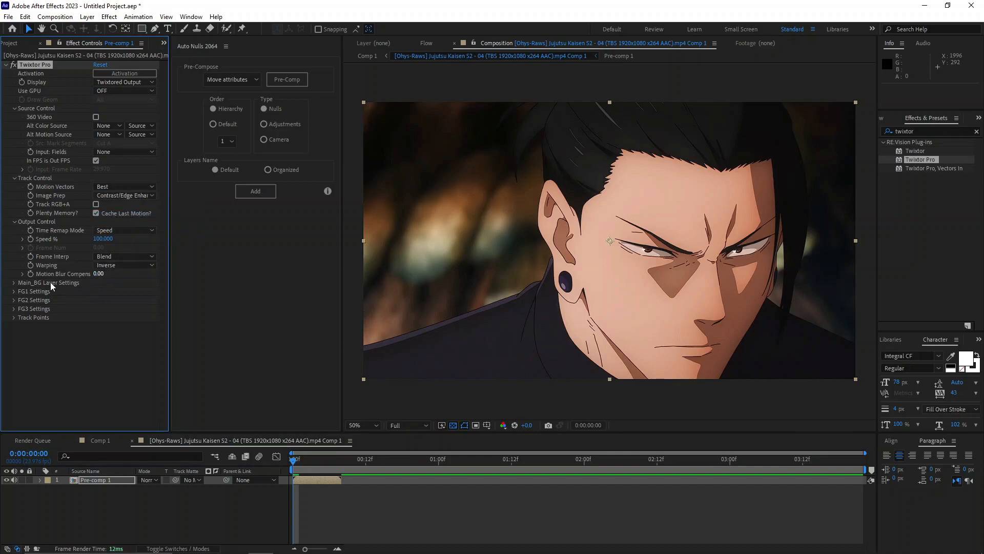
pyautogui.click(14, 282)
pyautogui.click(102, 291)
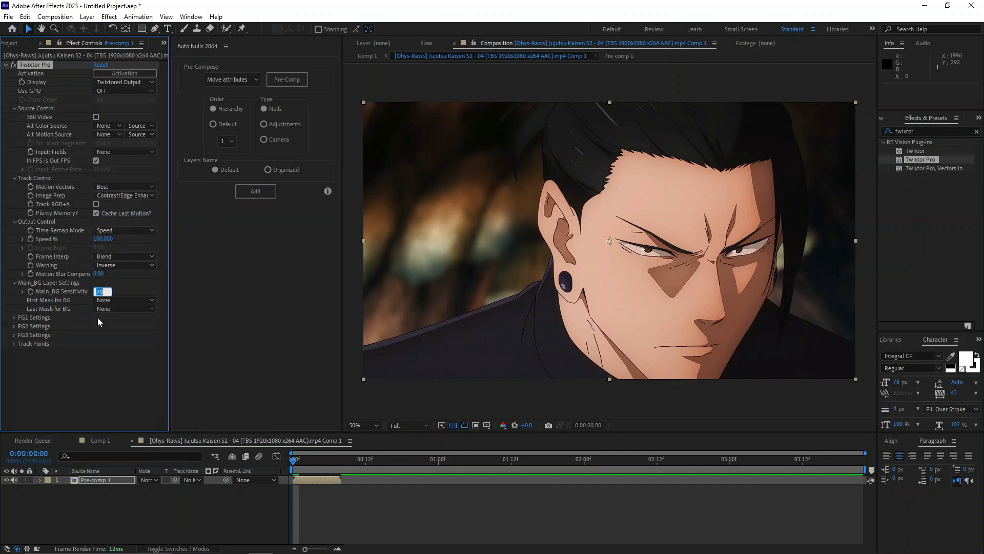
pyautogui.write('100')
pyautogui.press('Return')
# Switch to Comp 1 and step through its opening frames to check where the shortened footage ends
pyautogui.click(100, 444)
pyautogui.moveTo(324, 456); pyautogui.dragTo(306, 493)
pyautogui.press('pagedown')
pyautogui.press('pagedown')
pyautogui.press('pageup')
pyautogui.press('pageup')
pyautogui.press('pageup')
pyautogui.press('pageup')
pyautogui.press('pageup')
pyautogui.press('pageup')
# Enable time remapping on the footage layer in Comp 1
pyautogui.rightClick(313, 482)
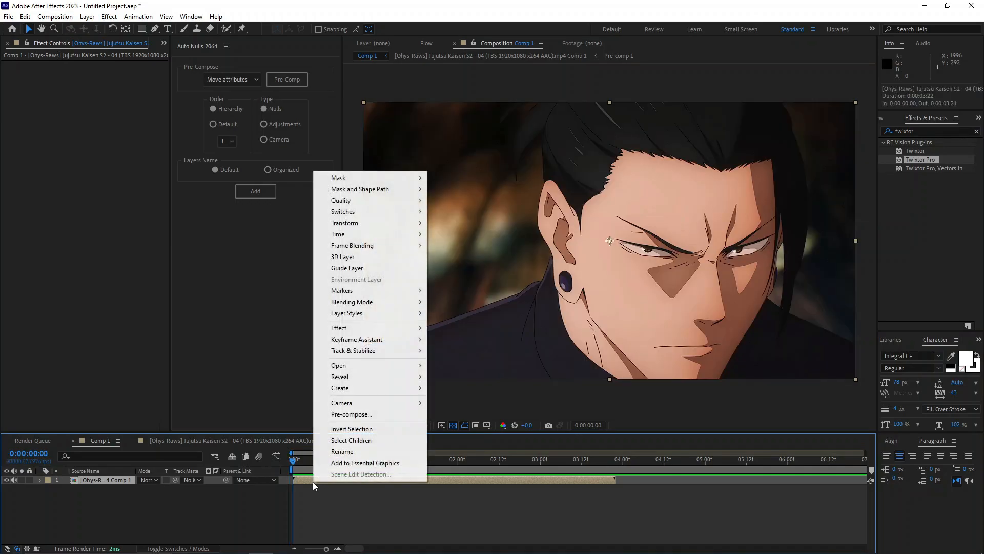
pyautogui.moveTo(382, 234)
pyautogui.click(473, 235)
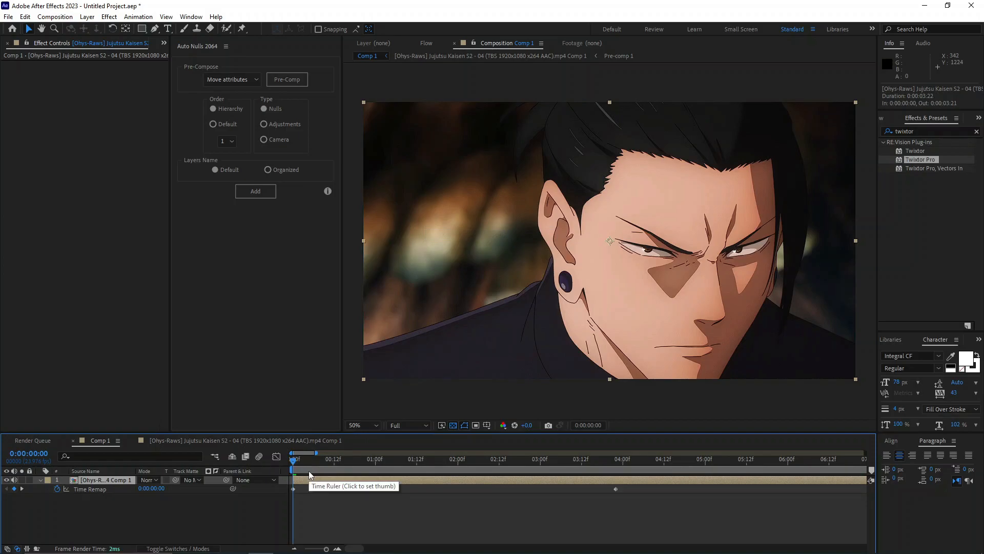
# Add a Time Remap keyframe at 0:00:00:08 and delete the original keyframe at the end of the footage
pyautogui.press('space')
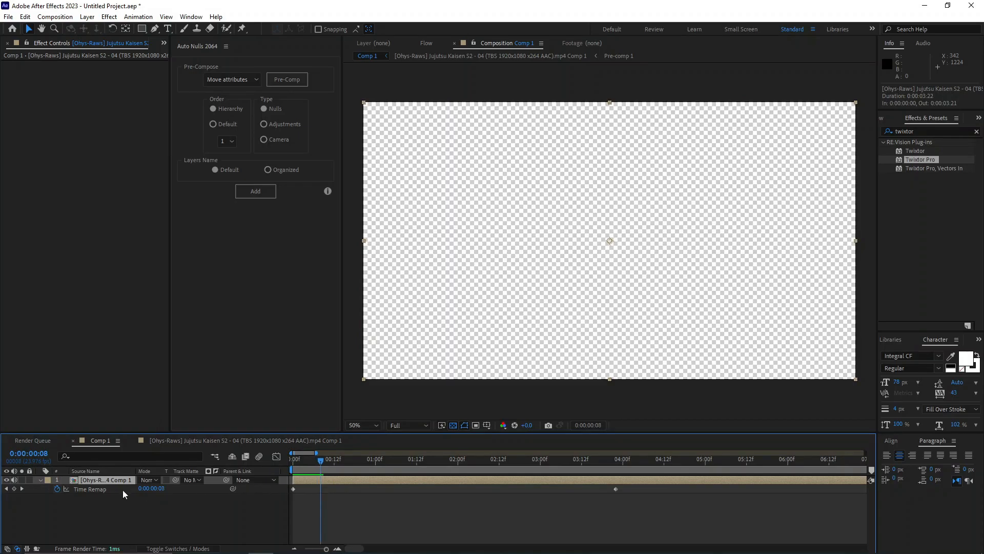
pyautogui.click(14, 489)
pyautogui.moveTo(639, 498); pyautogui.dragTo(580, 484)
pyautogui.press('Delete')
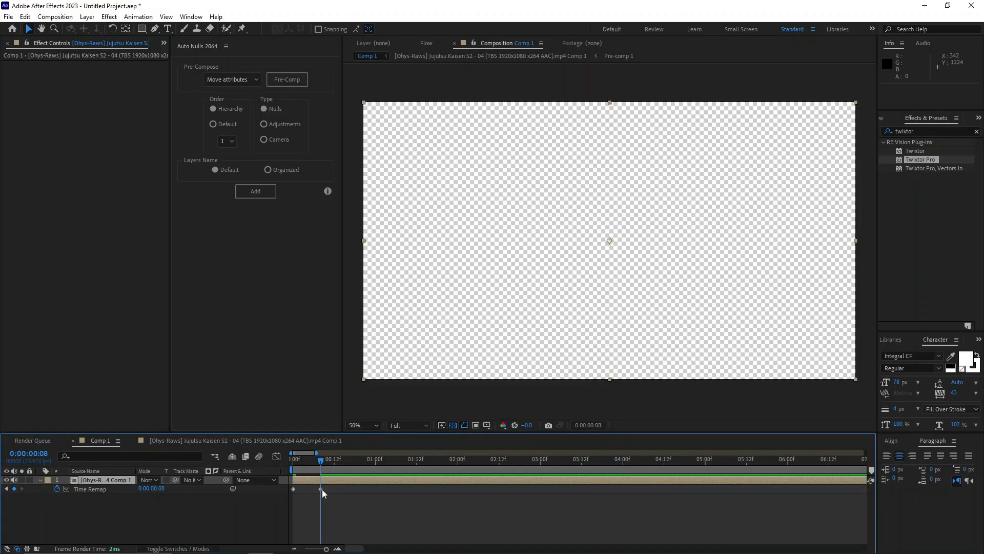
# Move the second Time Remap keyframe to about 0:00:01:03 and apply Easy Ease to both keyframes
pyautogui.moveTo(322, 490); pyautogui.dragTo(343, 464)
pyautogui.click(363, 464)
pyautogui.moveTo(436, 499); pyautogui.dragTo(278, 484)
pyautogui.press('F9')
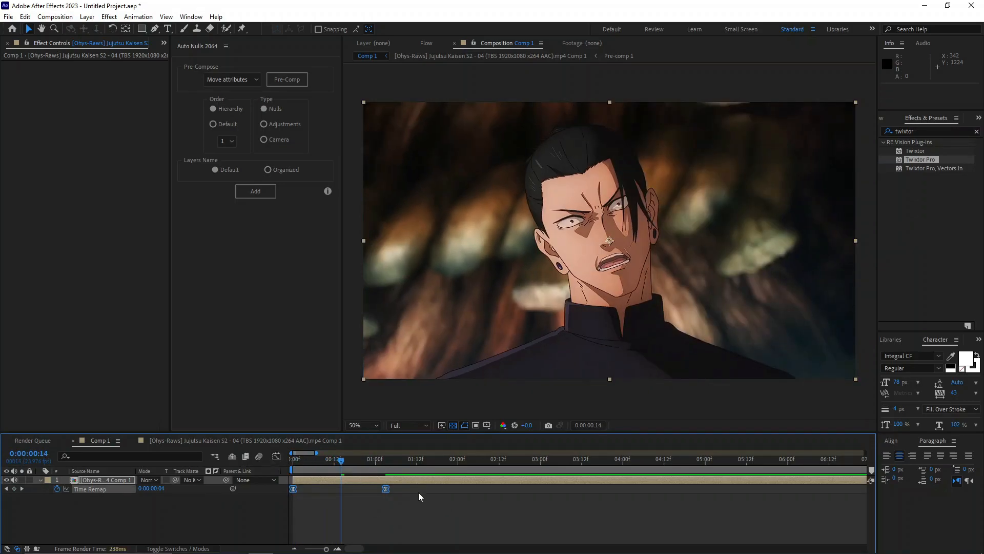
# Shape the Time Remap curve in the Graph Editor with steep handles at both ends and a slow, flat middle
pyautogui.click(415, 490)
pyautogui.moveTo(421, 496); pyautogui.dragTo(300, 450)
pyautogui.click(280, 458)
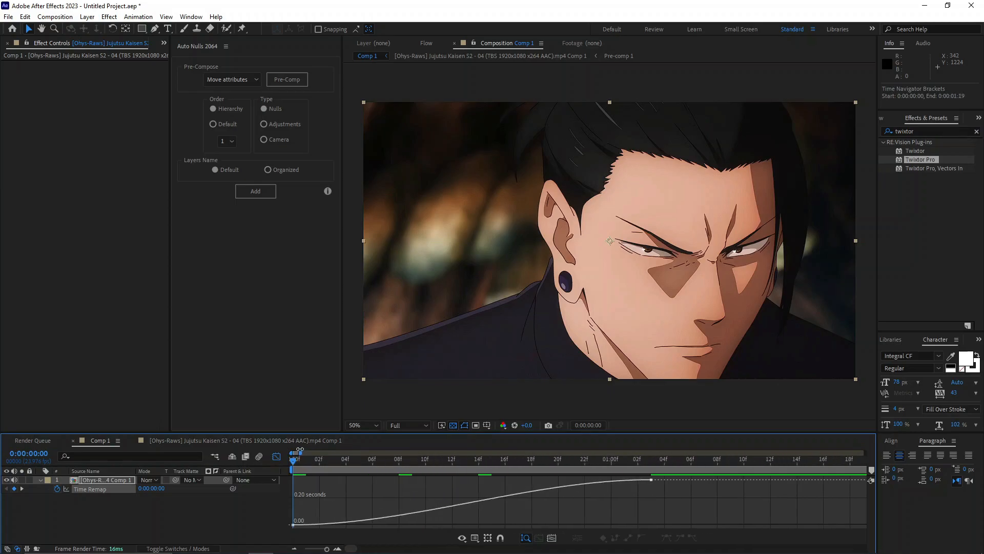
pyautogui.click(319, 523)
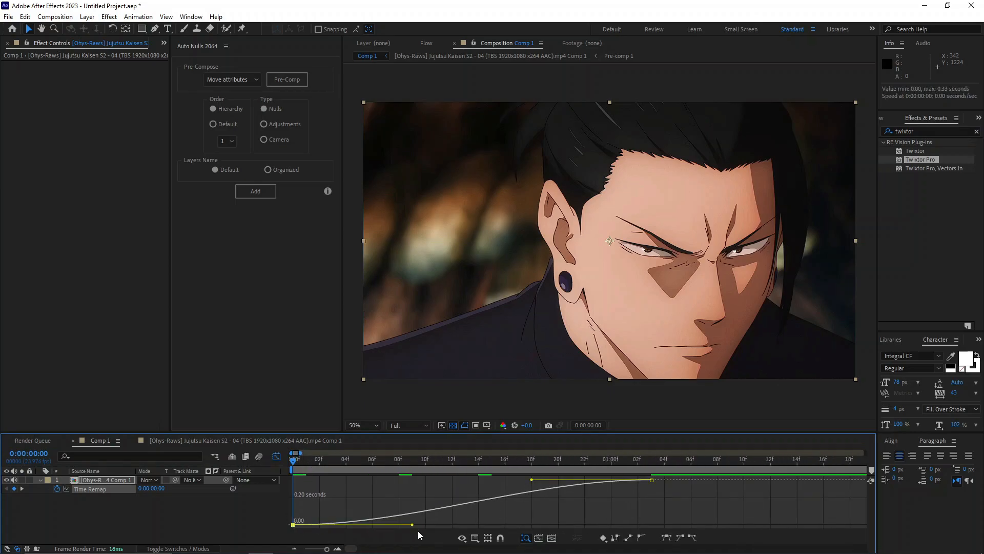
pyautogui.moveTo(410, 527); pyautogui.dragTo(281, 516)
pyautogui.moveTo(413, 527); pyautogui.dragTo(319, 495)
pyautogui.moveTo(529, 483); pyautogui.dragTo(636, 516)
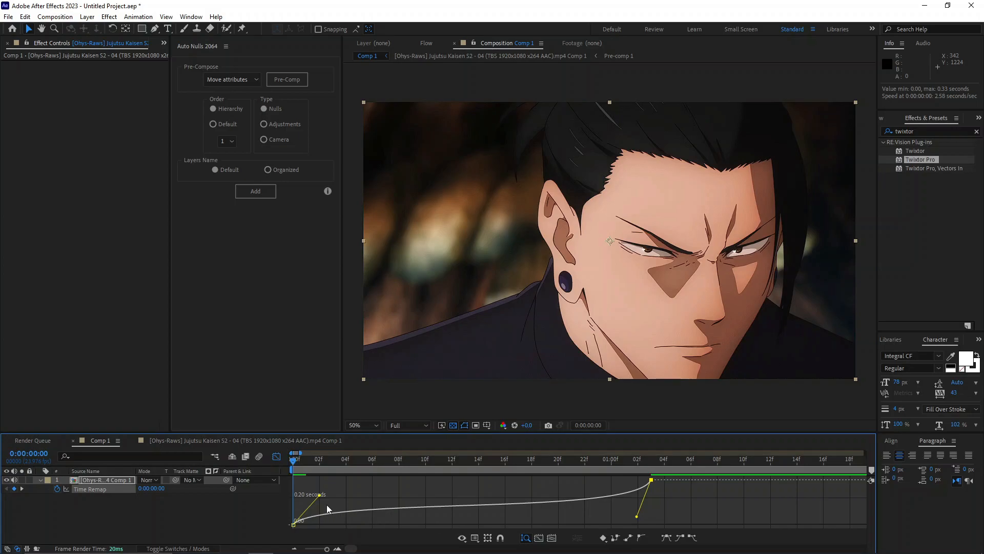
pyautogui.moveTo(318, 495); pyautogui.dragTo(316, 494)
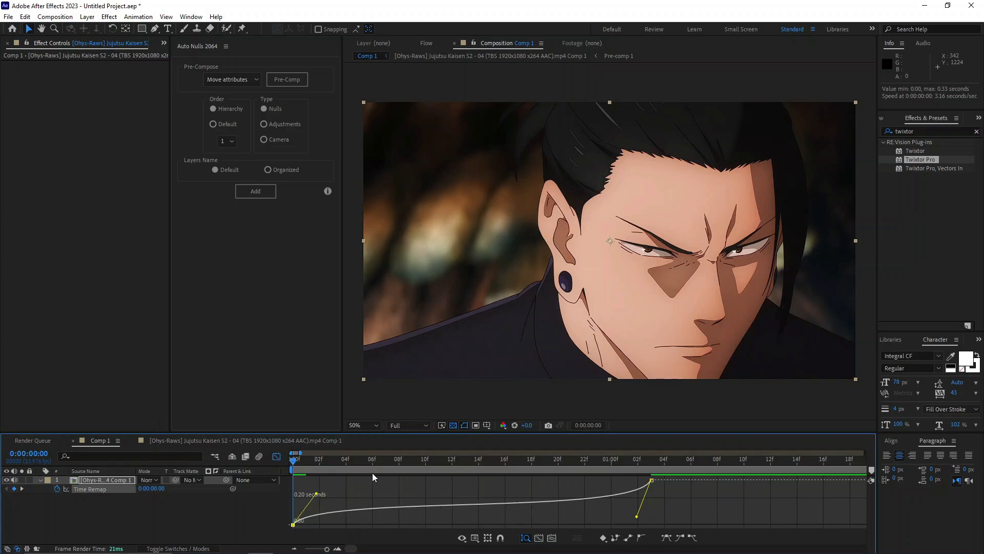
# Preview the remapped motion and move the last Time Remap keyframe to about 0:00:01:02
pyautogui.moveTo(365, 463); pyautogui.dragTo(566, 469)
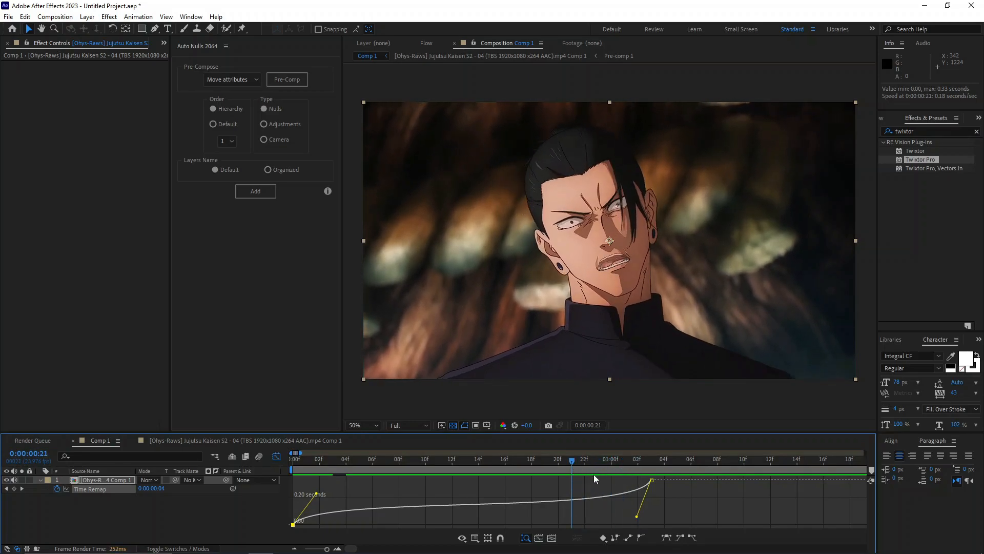
pyautogui.moveTo(652, 481); pyautogui.dragTo(600, 481)
pyautogui.moveTo(569, 460); pyautogui.dragTo(530, 464)
pyautogui.moveTo(598, 480); pyautogui.dragTo(637, 483)
pyautogui.moveTo(508, 463); pyautogui.dragTo(306, 487)
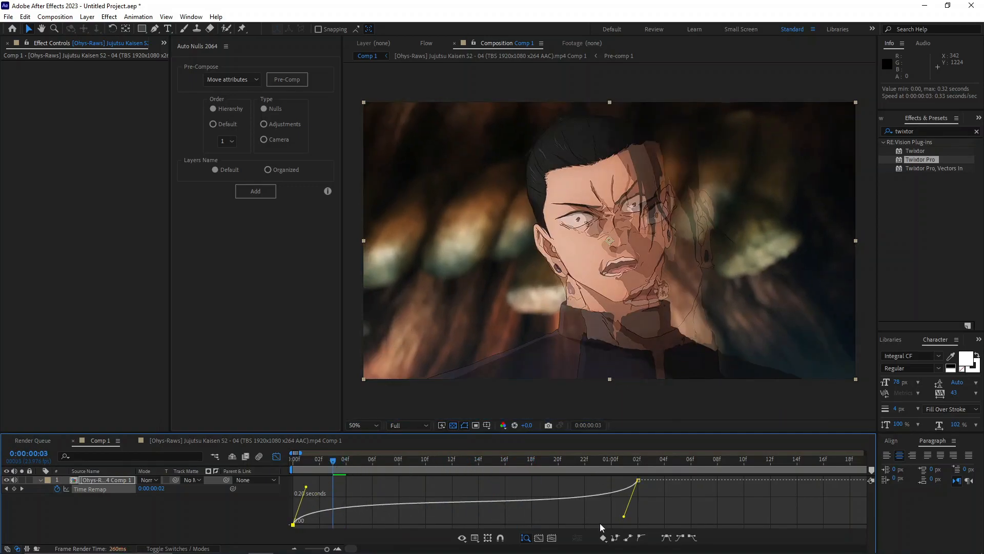
# Refine the end and start handles of the Time Remap curve, previewing the motion between adjustments
pyautogui.moveTo(625, 517); pyautogui.dragTo(621, 522)
pyautogui.moveTo(421, 462); pyautogui.dragTo(258, 482)
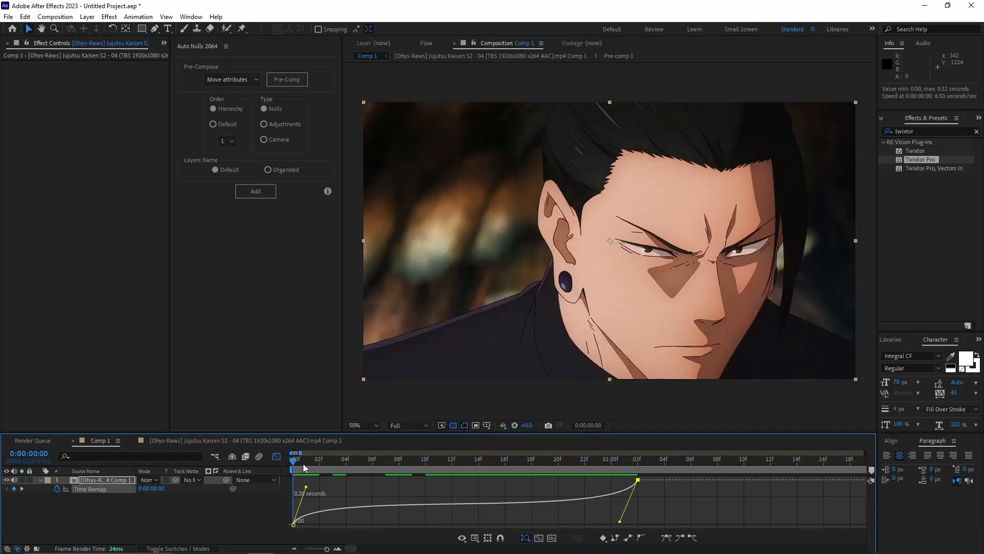
pyautogui.press('space')
pyautogui.press('space')
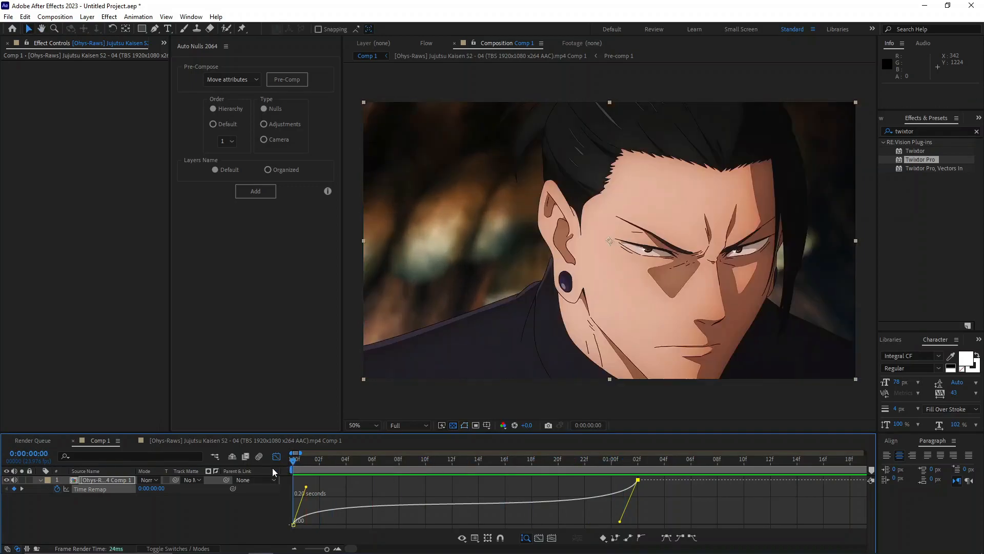
pyautogui.moveTo(322, 460); pyautogui.dragTo(311, 483)
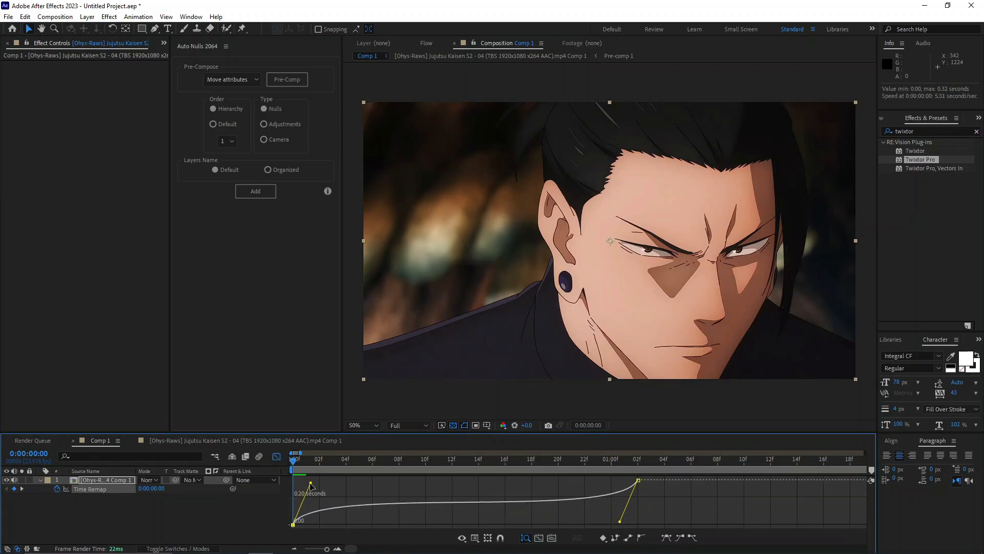
pyautogui.click(306, 465)
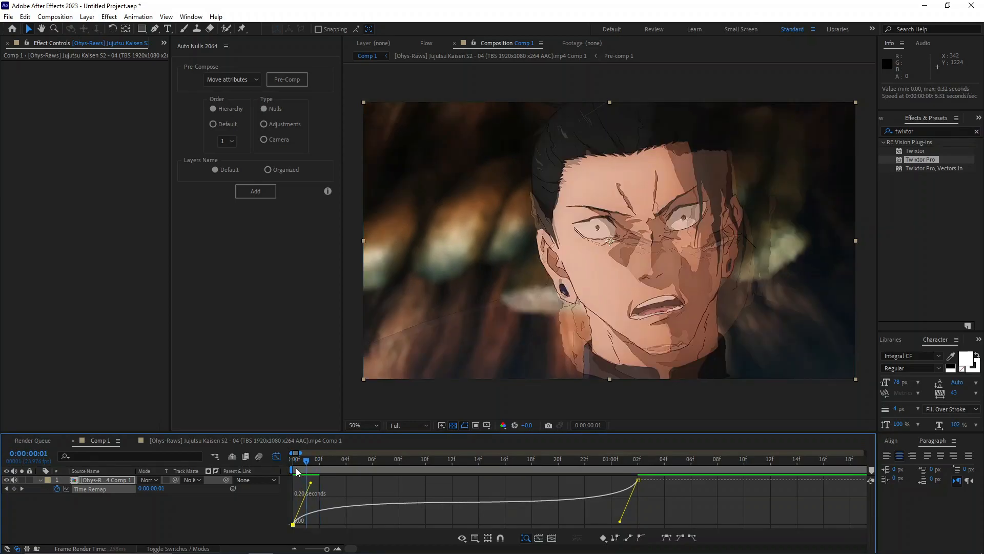
# Shorten the start and end handles of the Time Remap curve and give the flat middle a slight upward slope, checking frame 0:00:00:16
pyautogui.click(297, 467)
pyautogui.moveTo(311, 483); pyautogui.dragTo(307, 479)
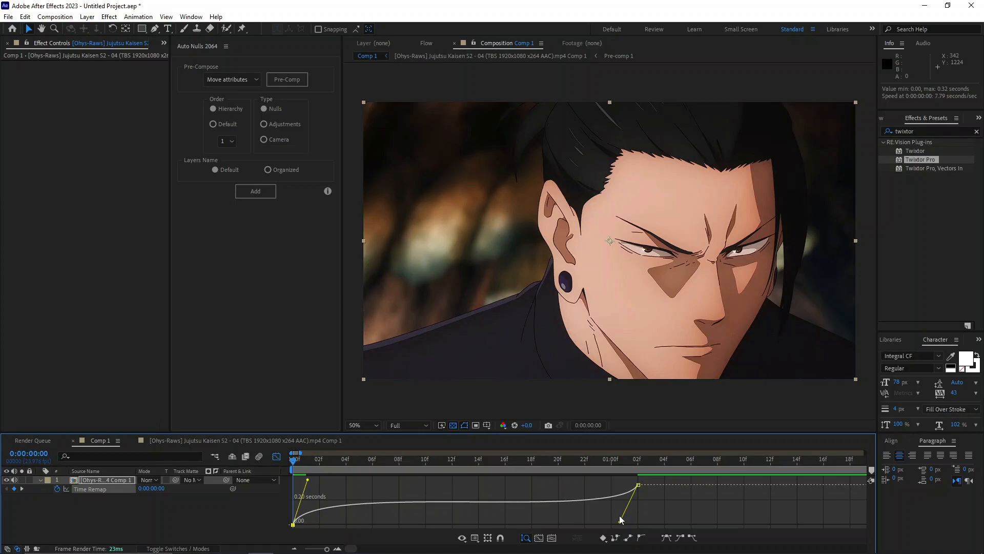
pyautogui.moveTo(620, 519); pyautogui.dragTo(619, 524)
pyautogui.moveTo(304, 463); pyautogui.dragTo(501, 487)
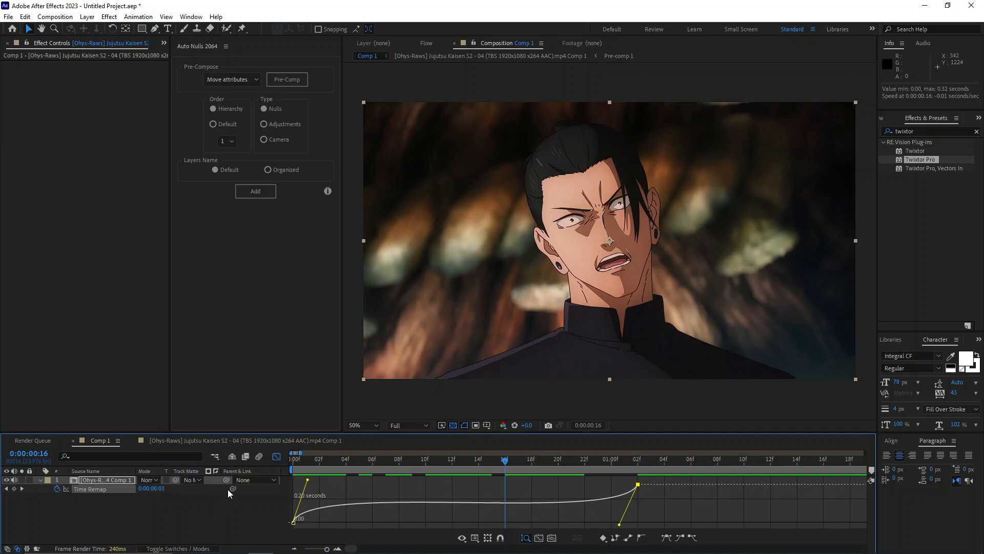
pyautogui.moveTo(308, 480); pyautogui.dragTo(304, 490)
pyautogui.moveTo(622, 526); pyautogui.dragTo(624, 515)
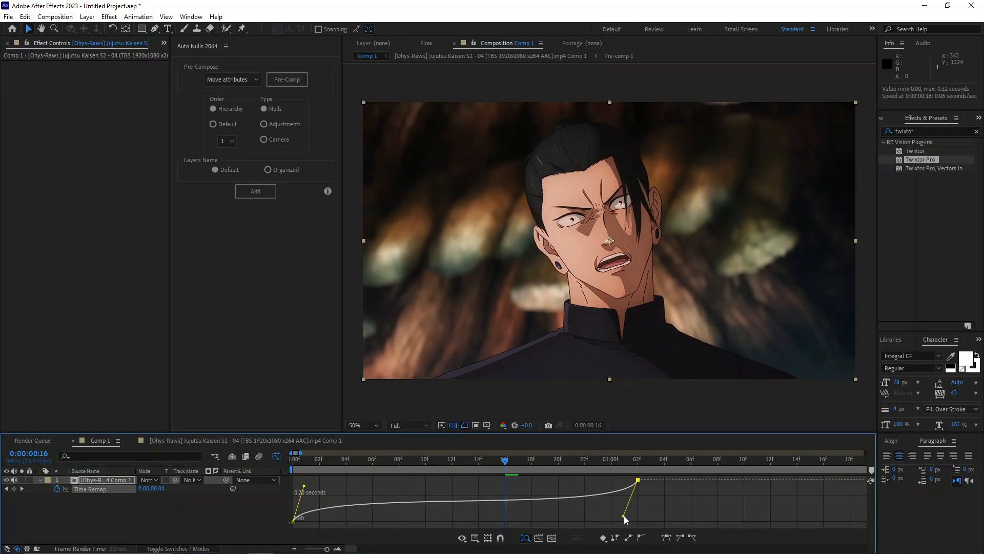
# Play and scrub Comp 1 from the first frame to review the slow motion produced by the adjusted Time Remap curve
pyautogui.click(290, 466)
pyautogui.press('space')
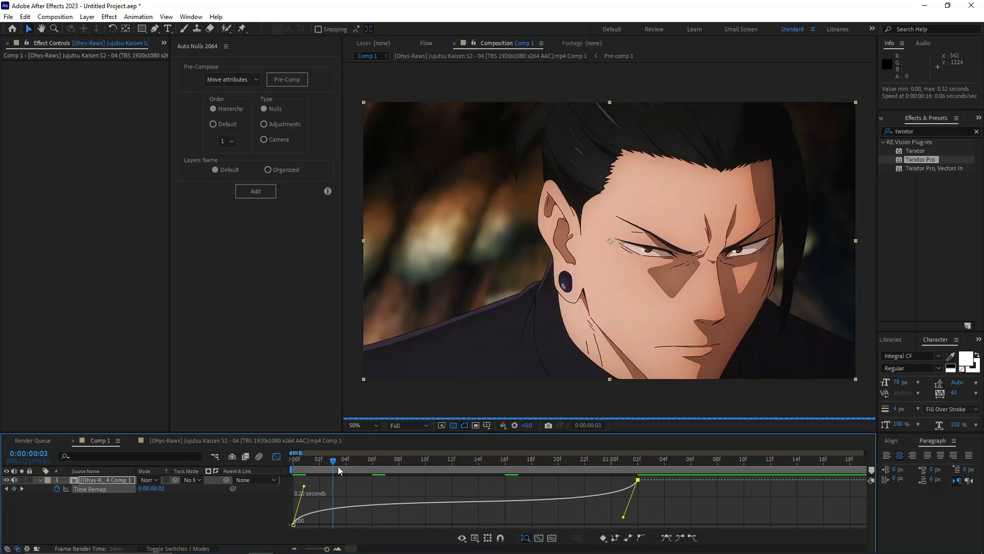
pyautogui.press('space')
pyautogui.press('space')
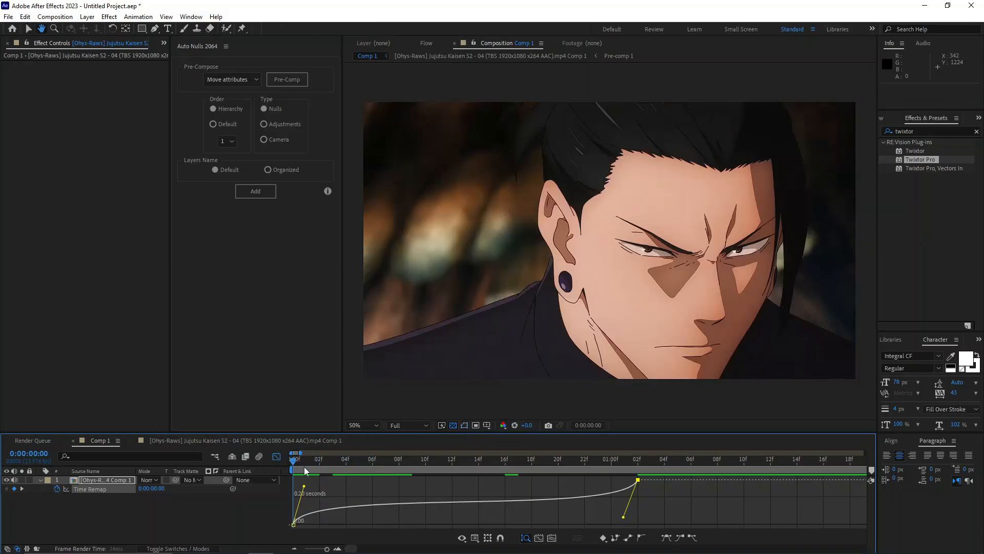
pyautogui.moveTo(338, 462); pyautogui.dragTo(625, 472)
pyautogui.press('Home')
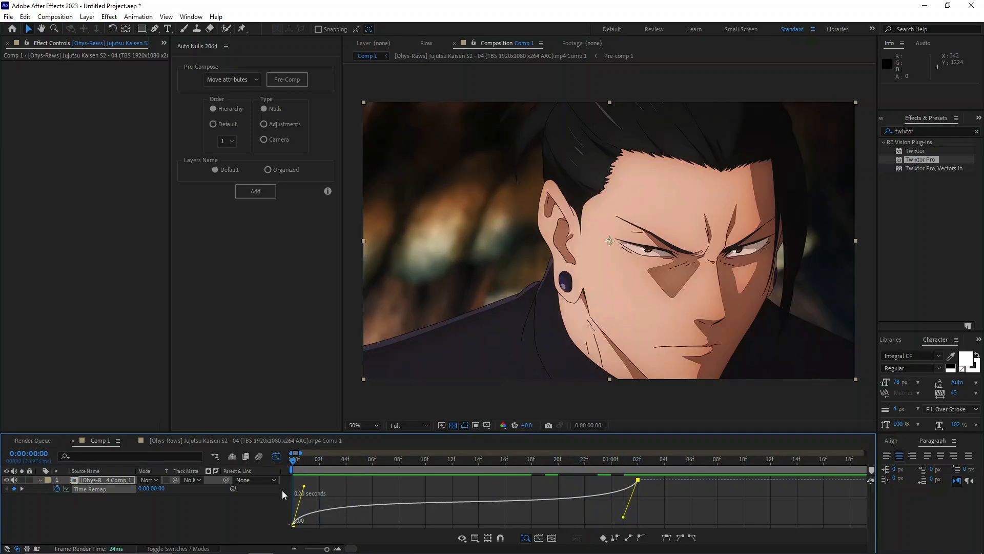
pyautogui.press('space')
pyautogui.press('space')
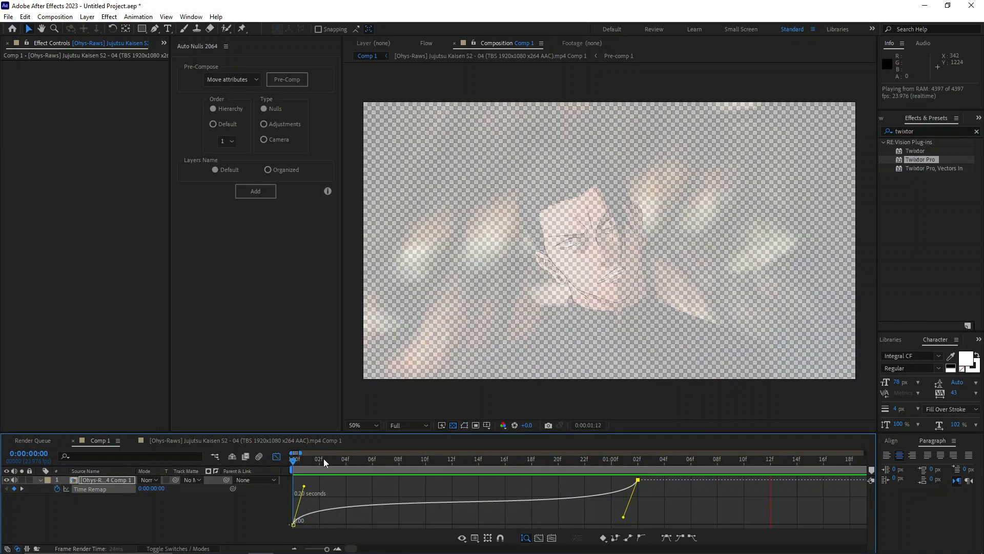
pyautogui.moveTo(300, 463)
pyautogui.mouseDown()
pyautogui.moveTo(285, 460)
pyautogui.moveTo(322, 465)
pyautogui.moveTo(288, 463)
pyautogui.mouseUp()
pyautogui.press('space')
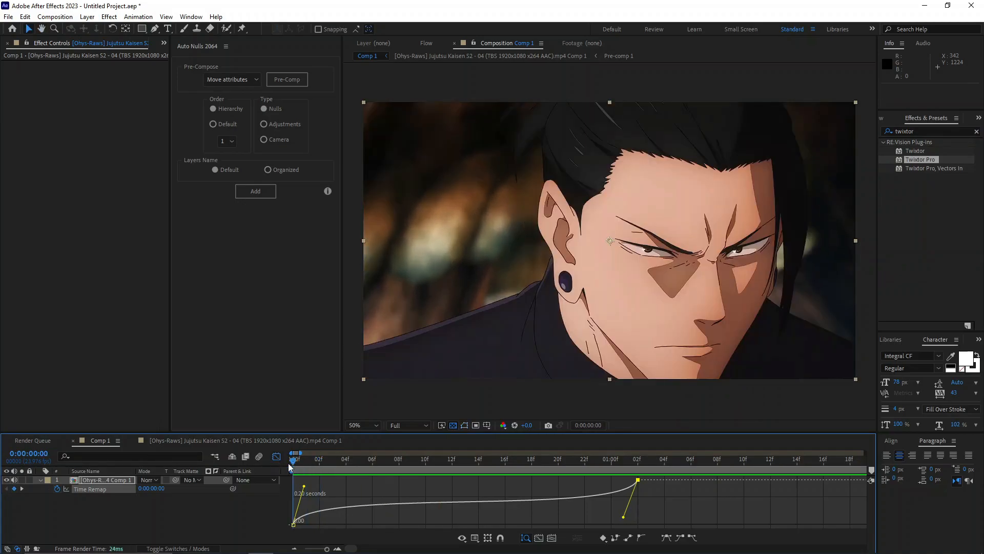
# Open Pre-comp 1 through the nested Twixtor composition and examine its sequence of one-frame drawing layers
pyautogui.click(228, 441)
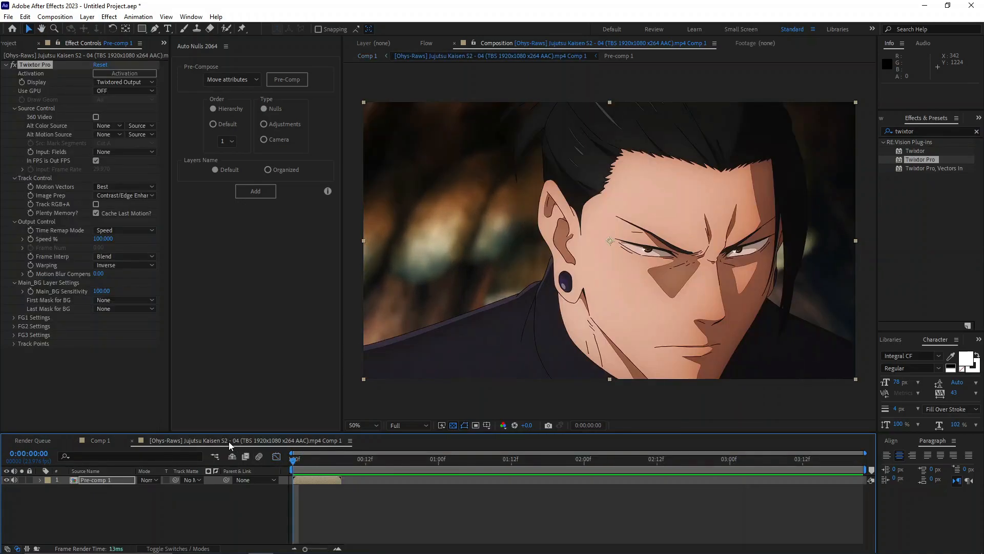
pyautogui.doubleClick(318, 477)
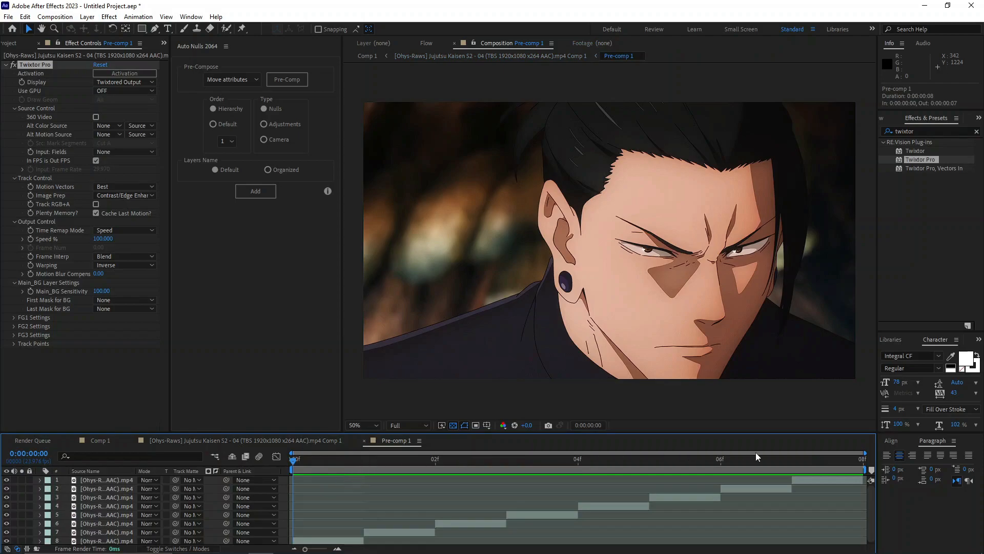
pyautogui.click(347, 542)
pyautogui.click(392, 533)
pyautogui.click(531, 515)
pyautogui.click(495, 522)
pyautogui.click(531, 516)
pyautogui.click(590, 506)
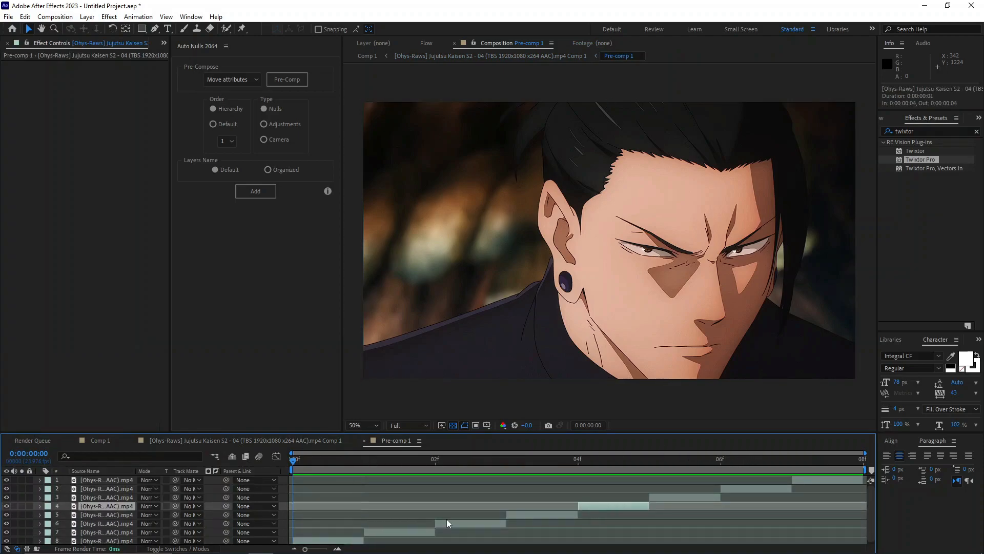
pyautogui.click(114, 497)
pyautogui.click(110, 489)
pyautogui.click(115, 480)
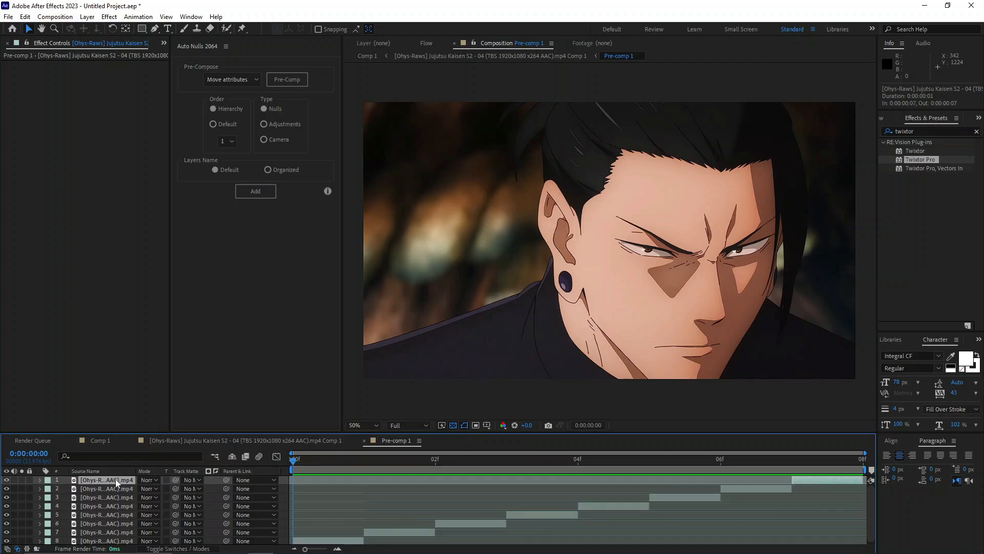
# Return to Comp 1, close the Graph Editor and select the time-remapped layer
pyautogui.click(118, 442)
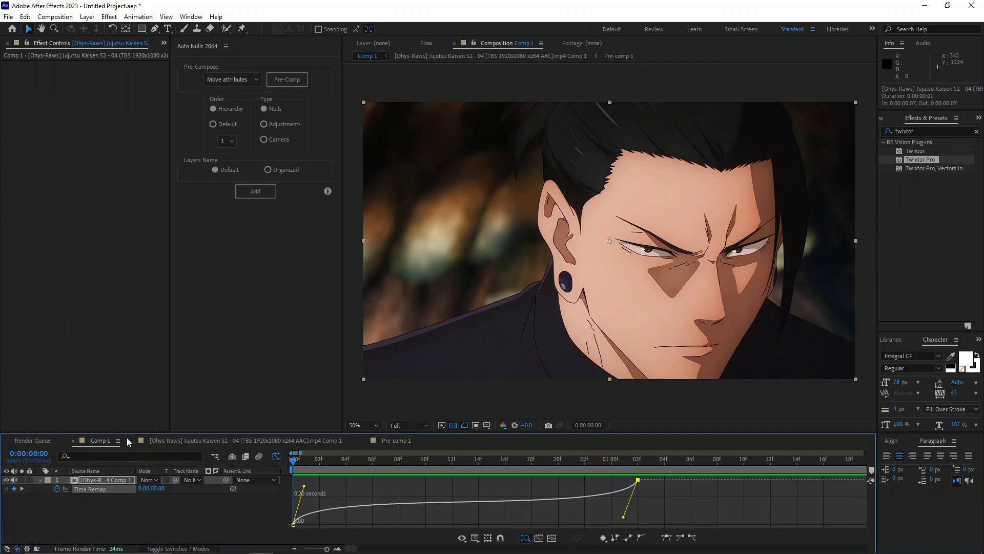
pyautogui.click(274, 457)
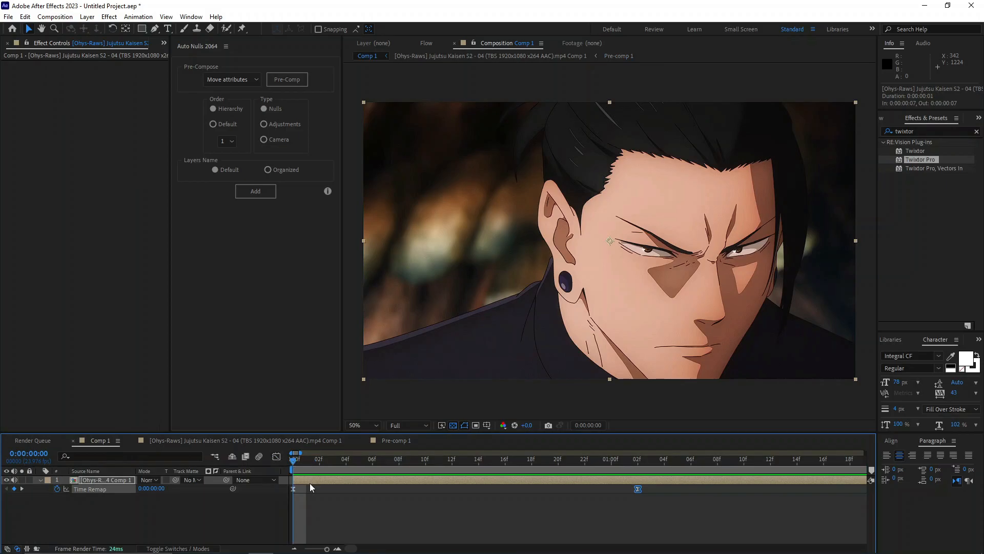
pyautogui.click(307, 482)
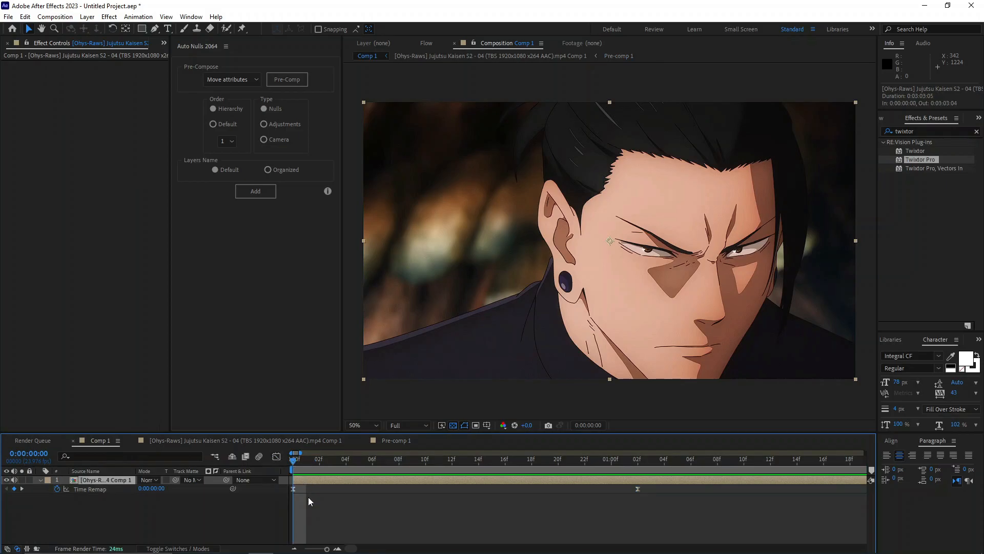
# Look inside the layer's nested Twixtor composition and play Comp 1 from the start to review the final motion
pyautogui.doubleClick(337, 481)
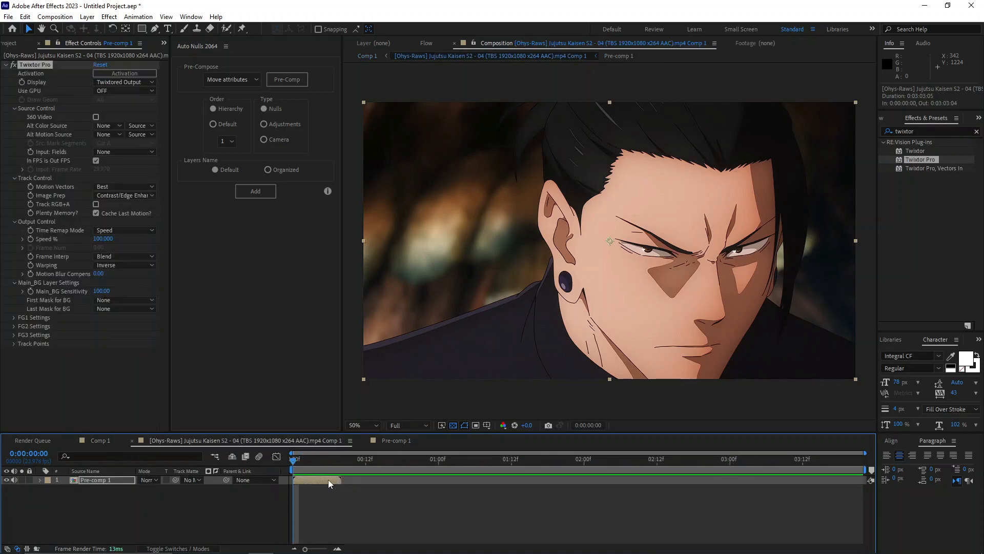
pyautogui.click(107, 442)
pyautogui.moveTo(319, 467); pyautogui.dragTo(233, 474)
pyautogui.press('space')
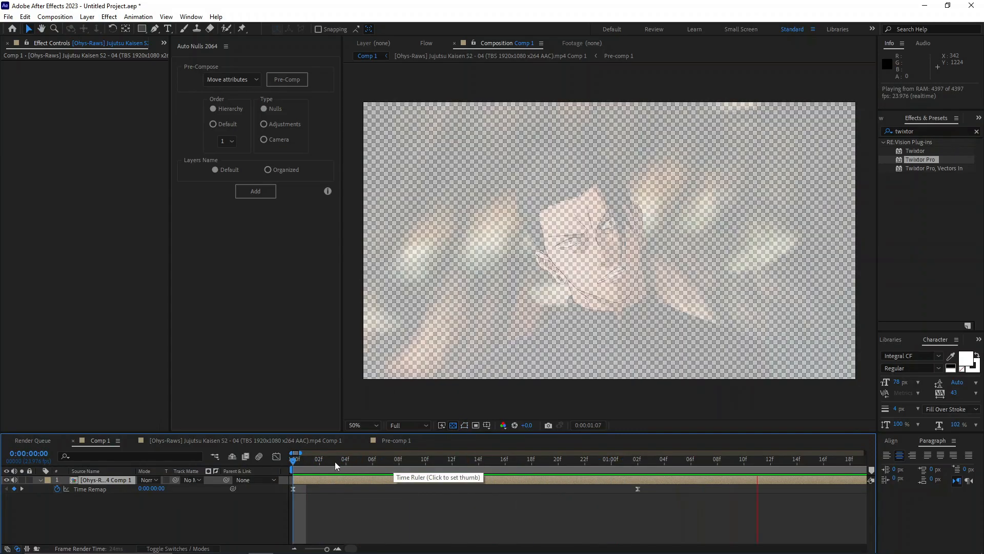
pyautogui.press('space')
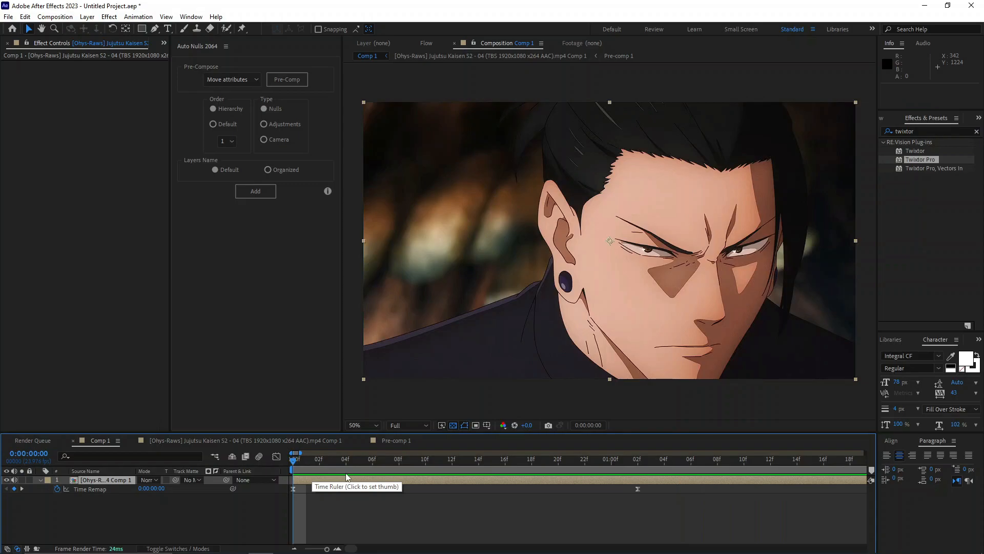